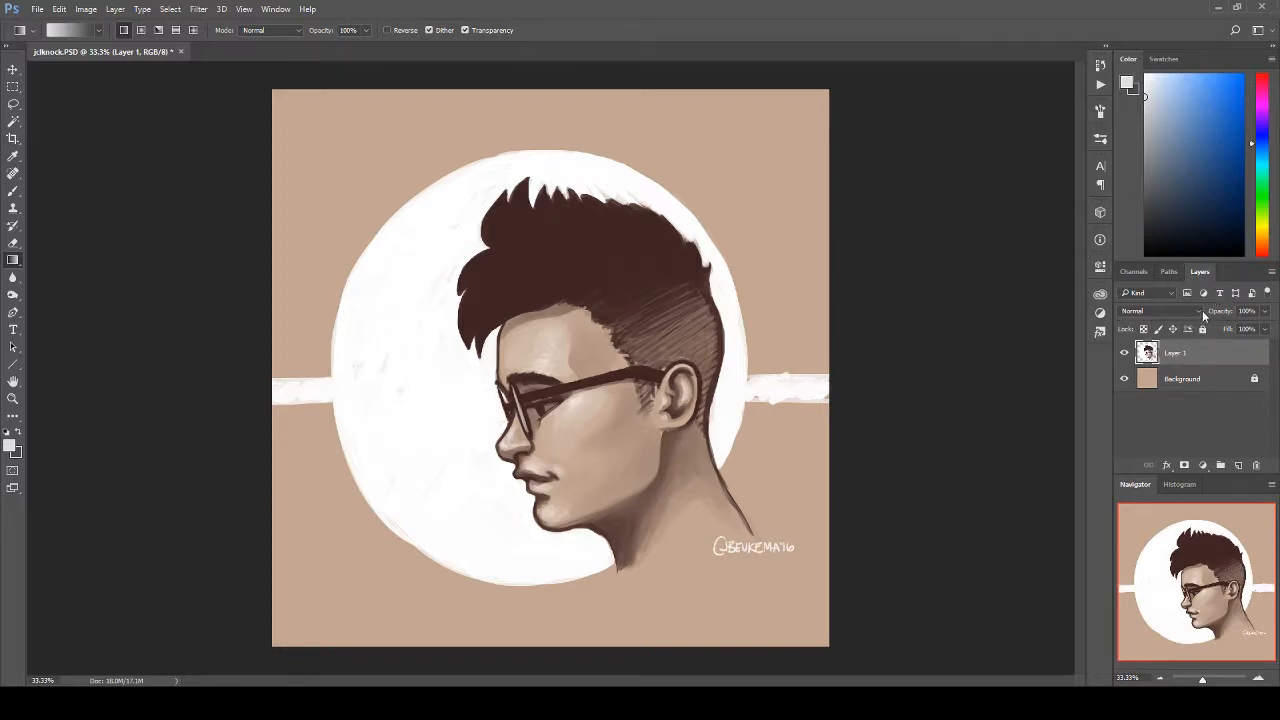
# Step: Keep the portrait layer's blend mode at Normal and paste the crumpled brown paper texture as a new layer above it
pyautogui.click(1196, 312)
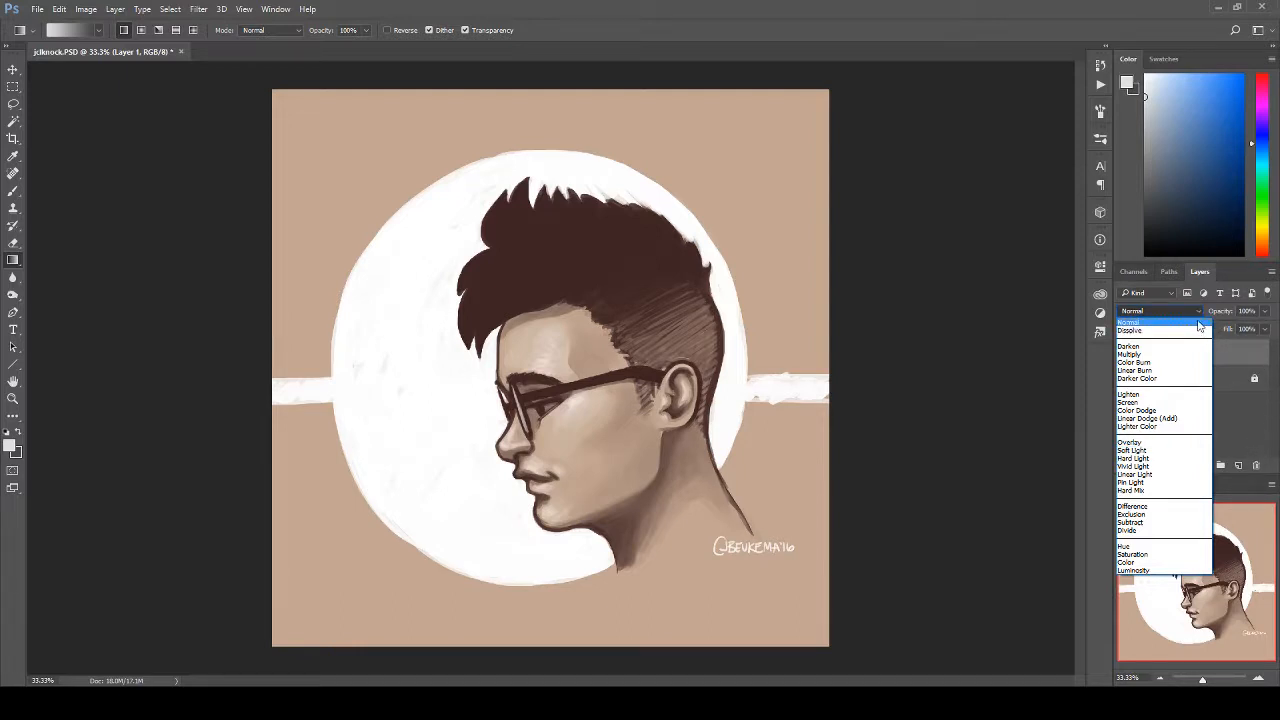
pyautogui.click(1135, 322)
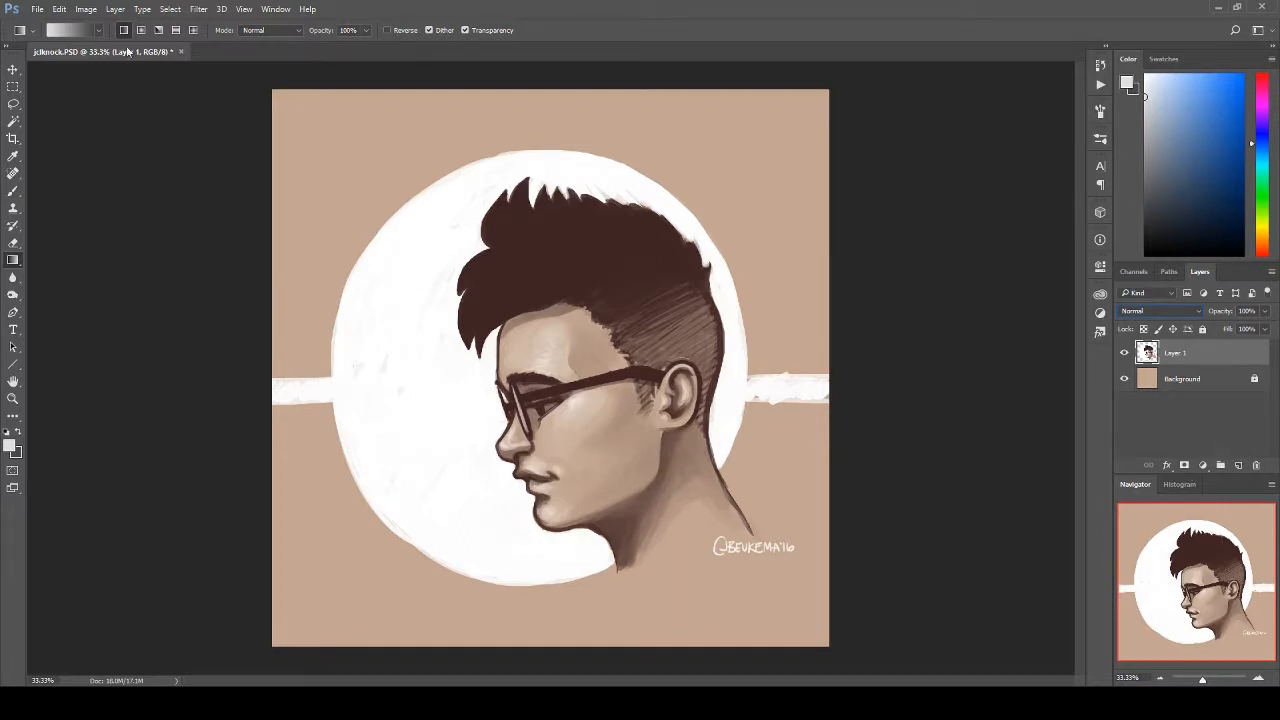
pyautogui.click(59, 9)
pyautogui.click(94, 156)
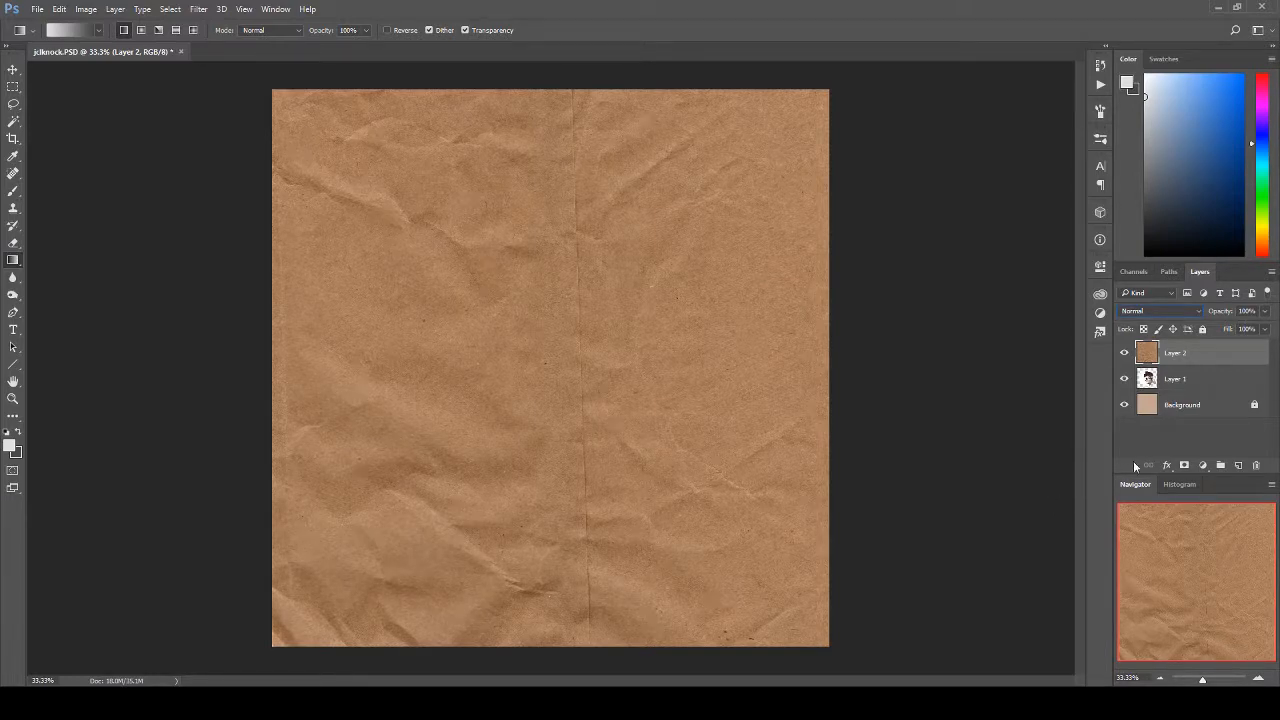
# Step: Try the Overlay and Soft Light blend modes on the paper texture layer and return it to Normal
pyautogui.click(1198, 312)
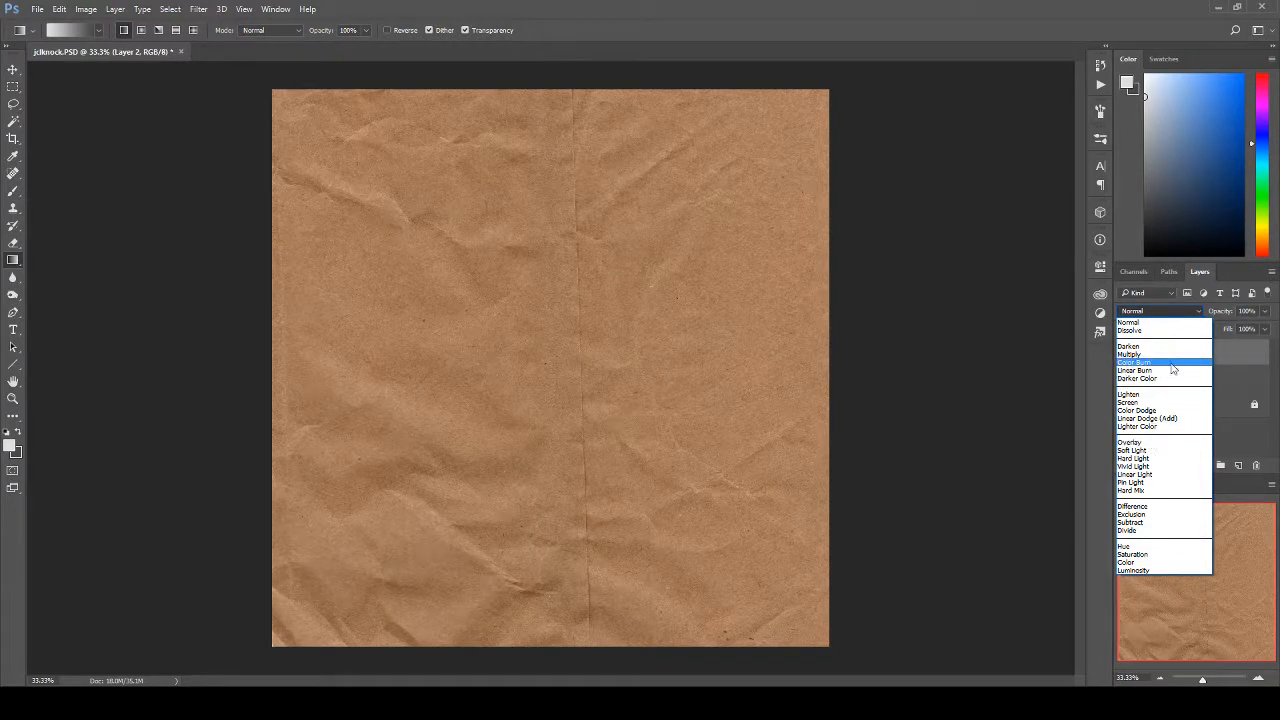
pyautogui.click(1150, 442)
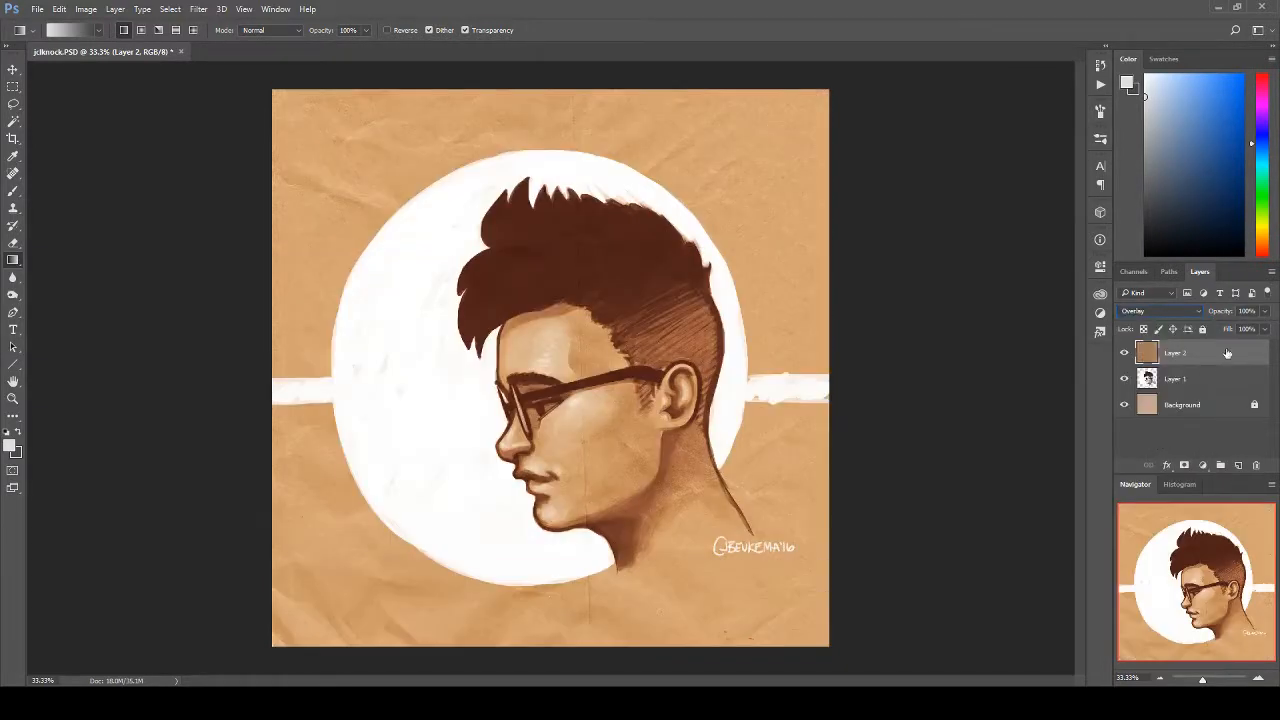
pyautogui.click(1185, 311)
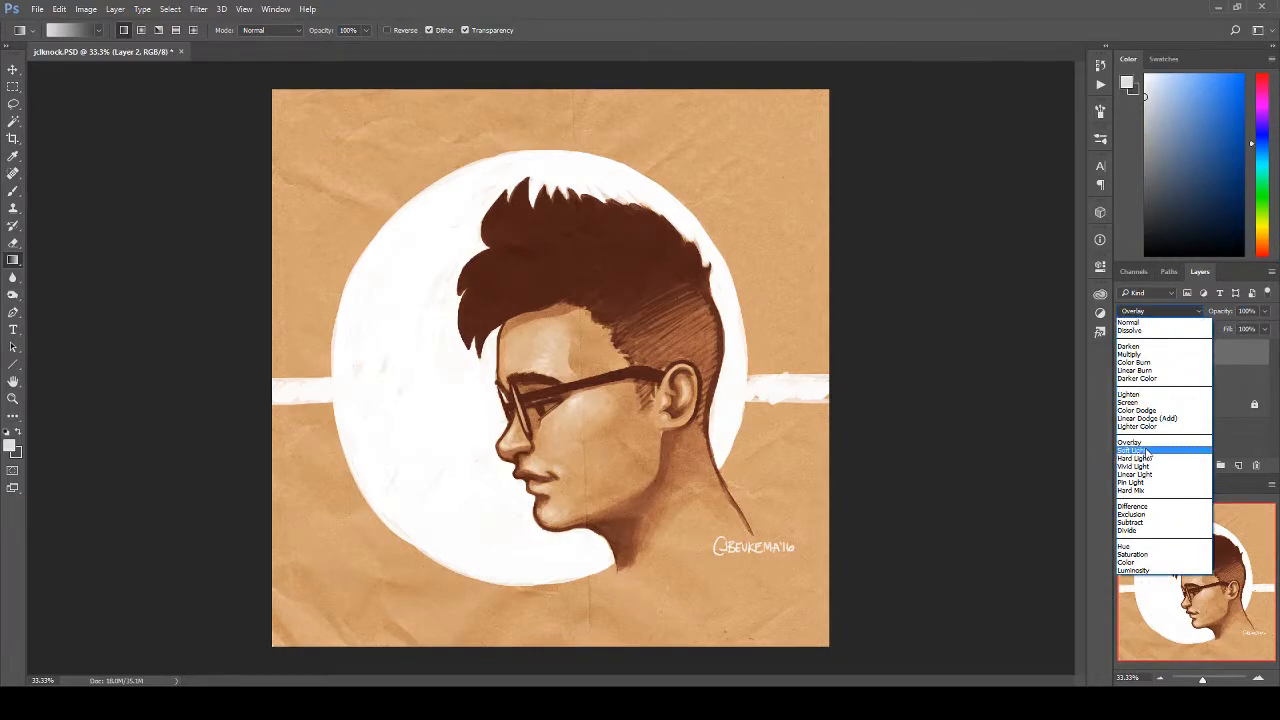
pyautogui.click(1147, 456)
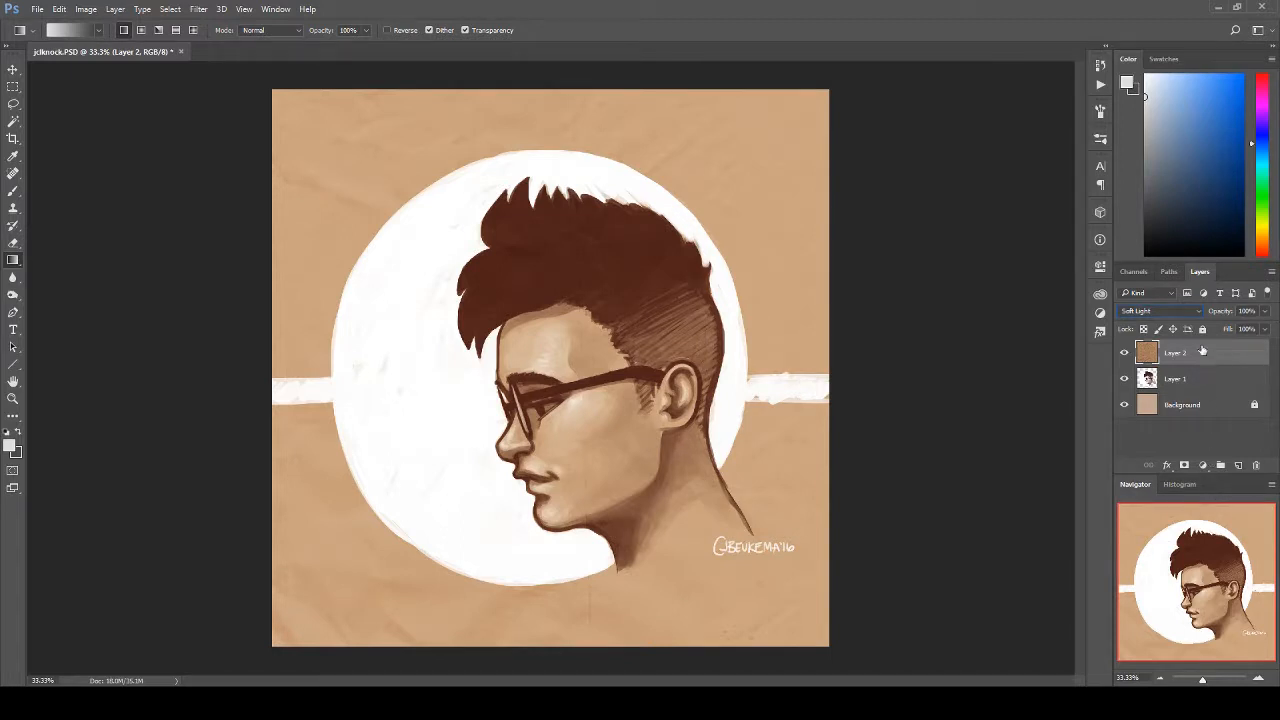
pyautogui.click(1195, 313)
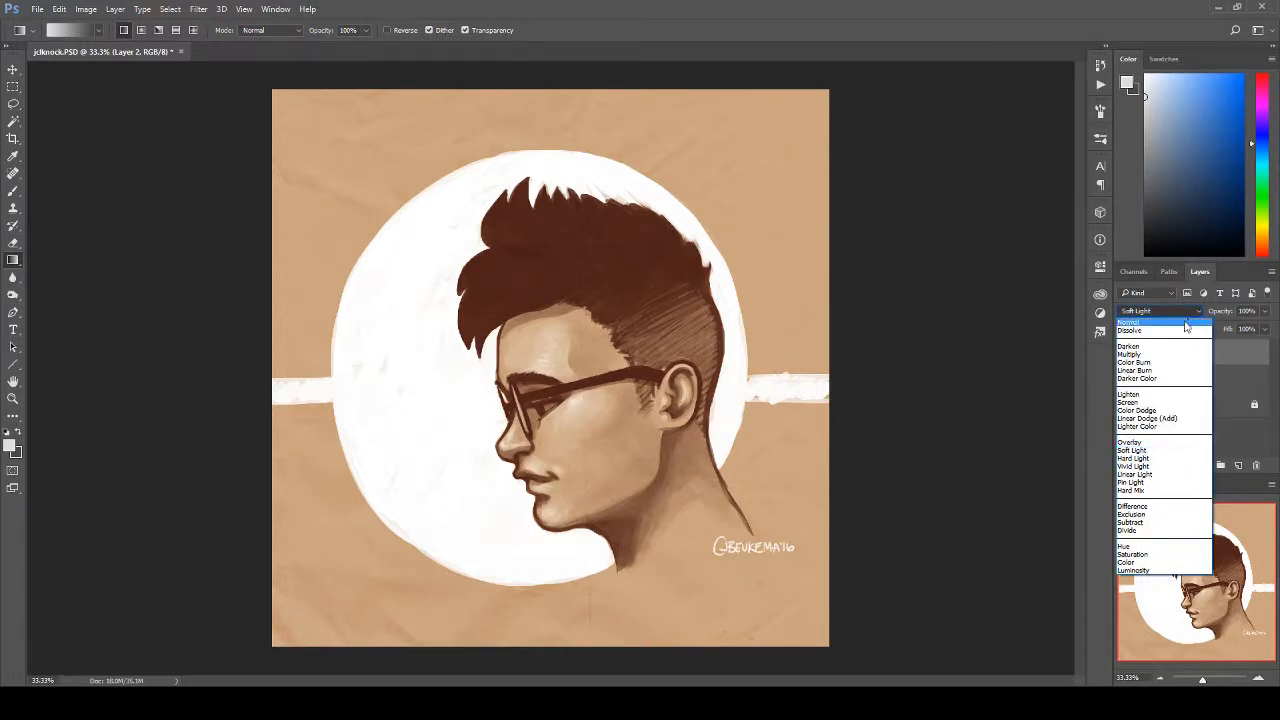
pyautogui.click(1188, 322)
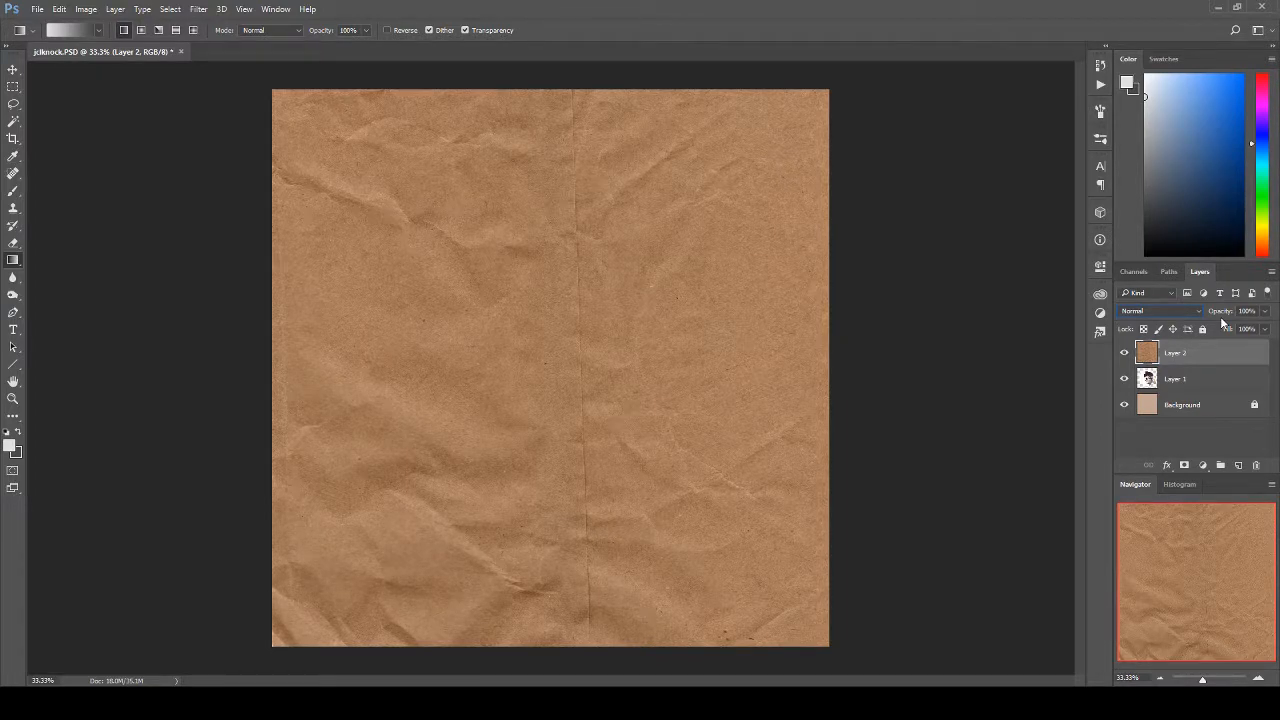
# Step: Preview the brown paper texture with each blend mode from Dissolve through Luminosity and set it back to Normal
pyautogui.press('Down')
pyautogui.press('Down')
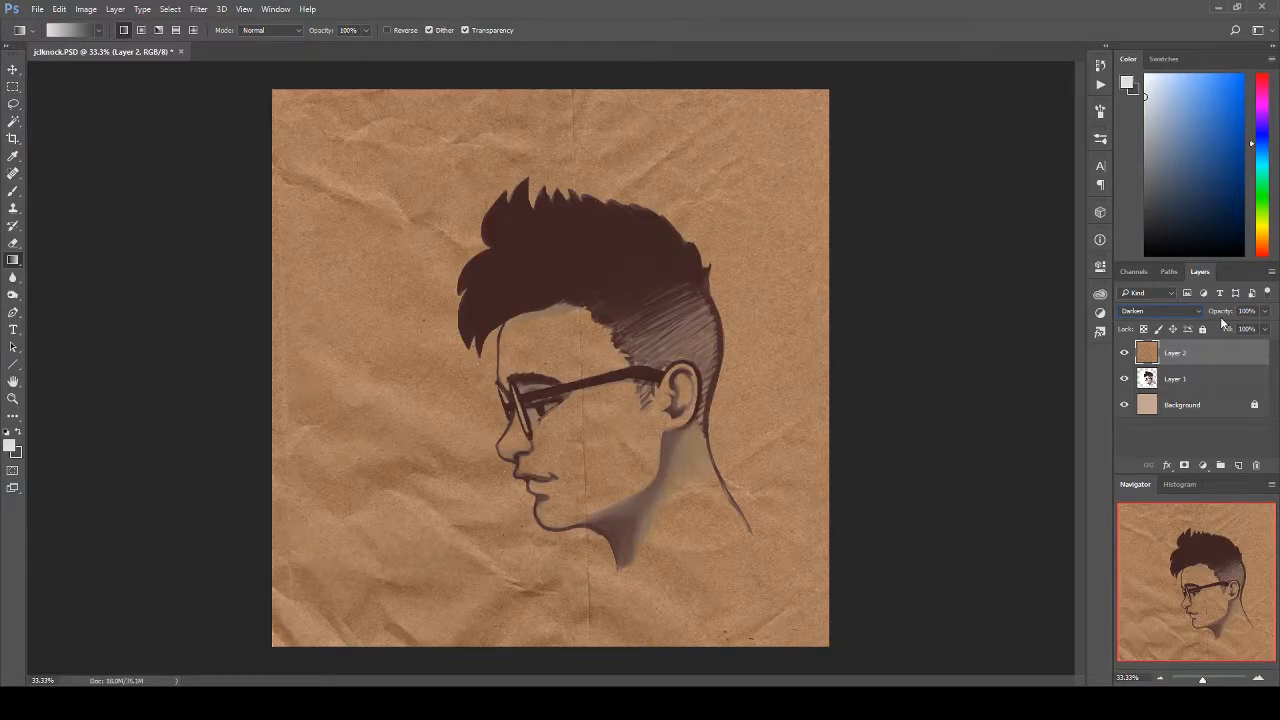
pyautogui.press('Down')
pyautogui.press('Down')
pyautogui.press('Down')
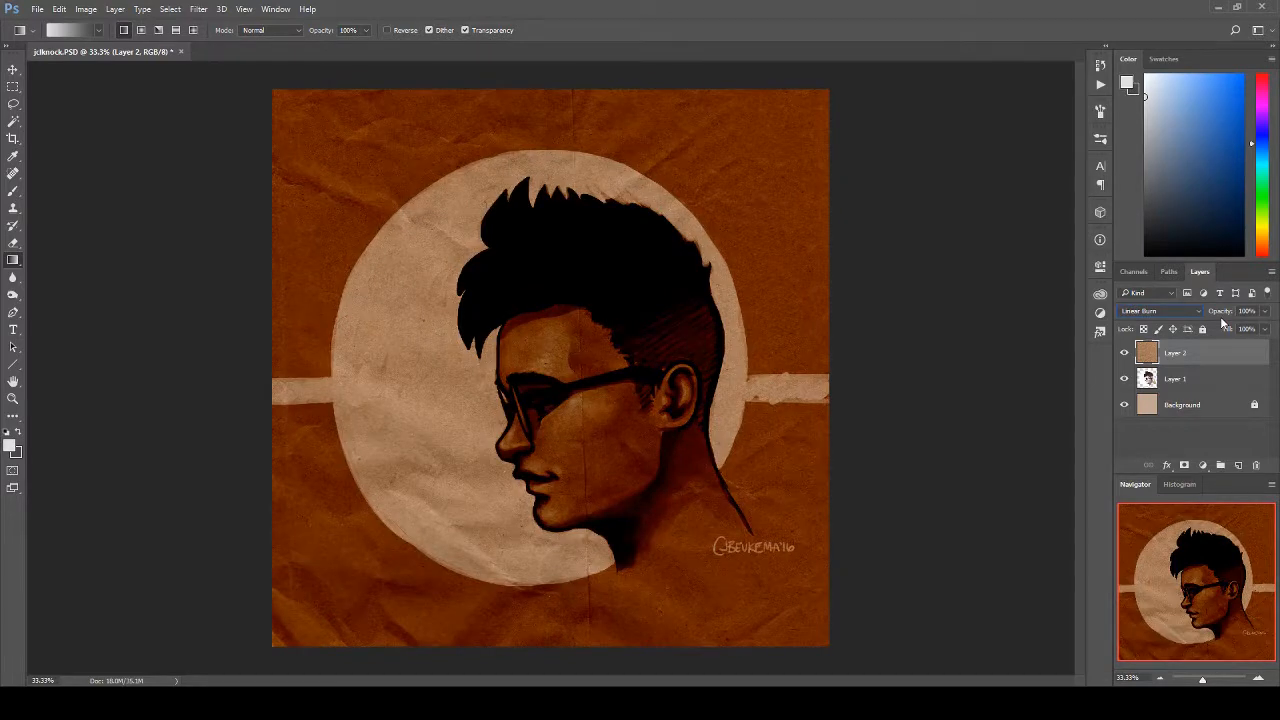
pyautogui.press('Down')
pyautogui.press('Down')
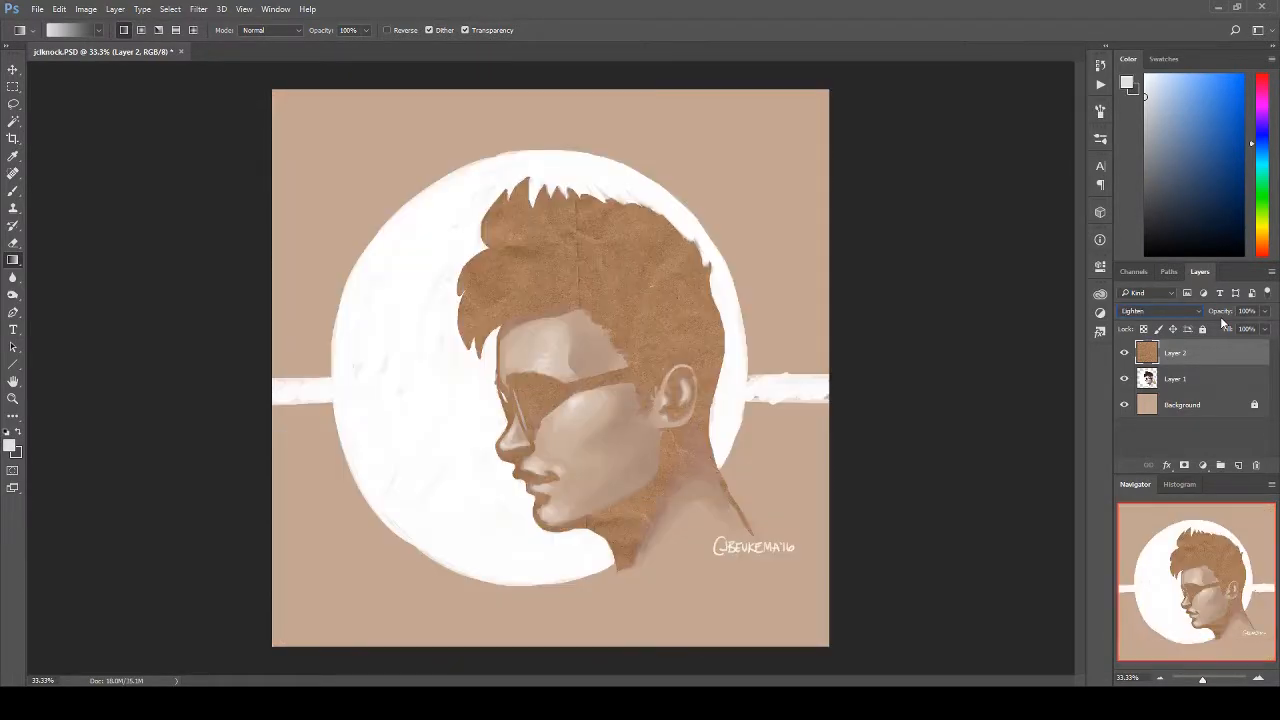
pyautogui.press('Down')
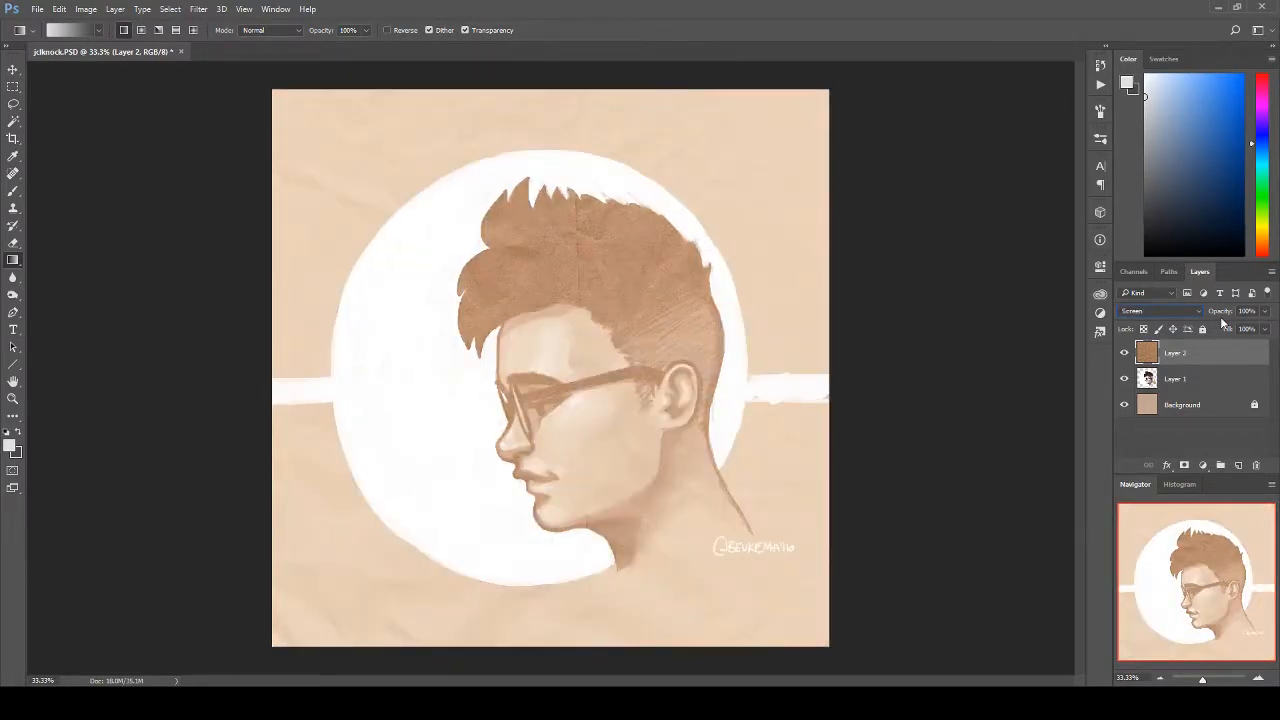
pyautogui.press('Down')
pyautogui.press('Down')
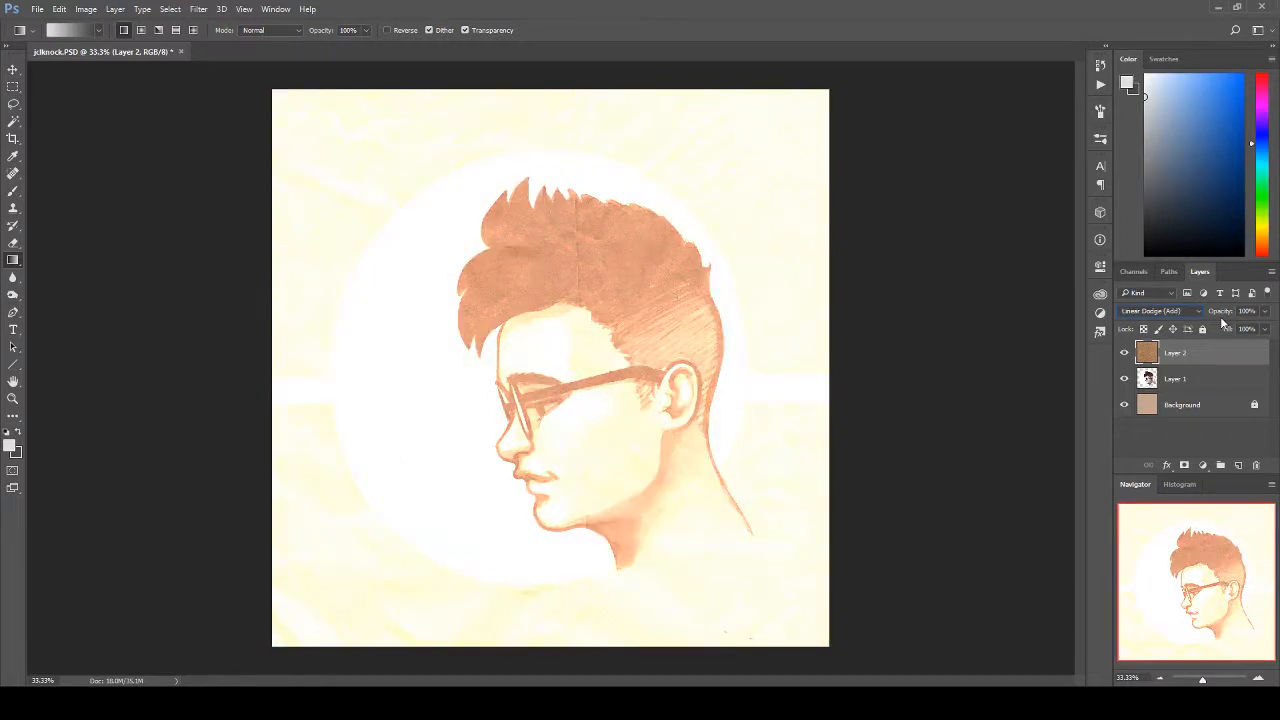
pyautogui.press('Down')
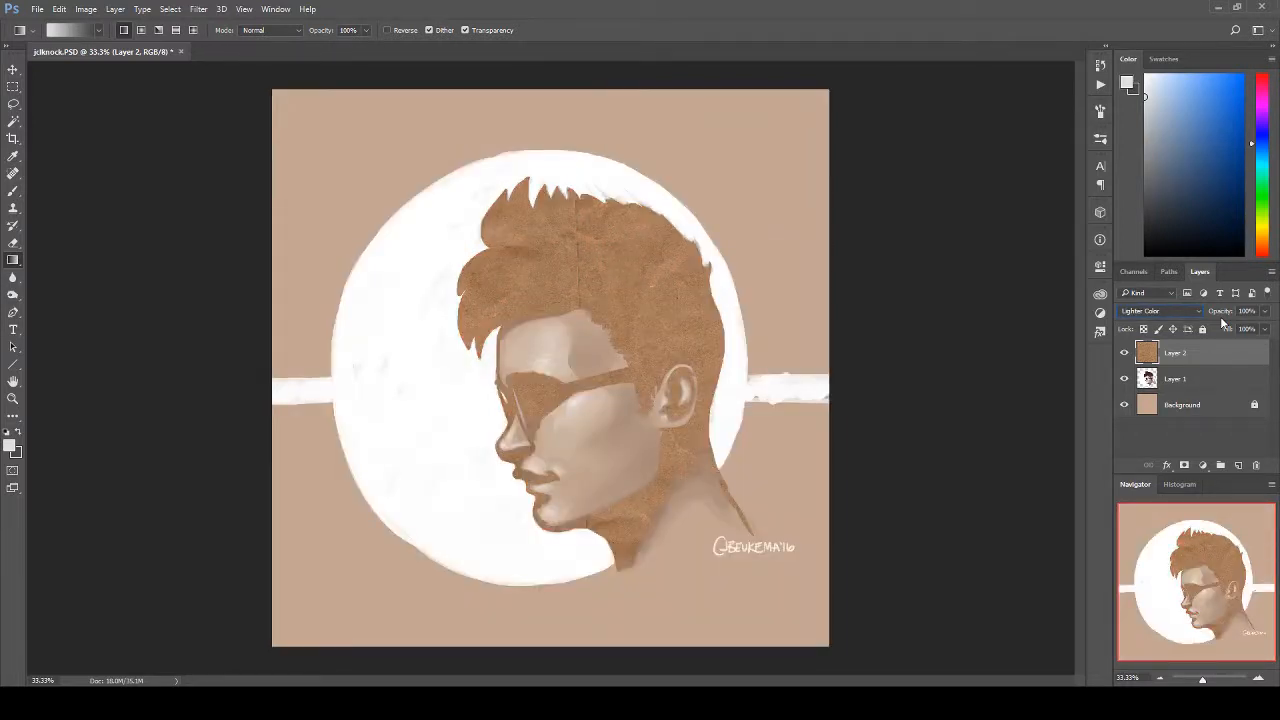
pyautogui.press('Down')
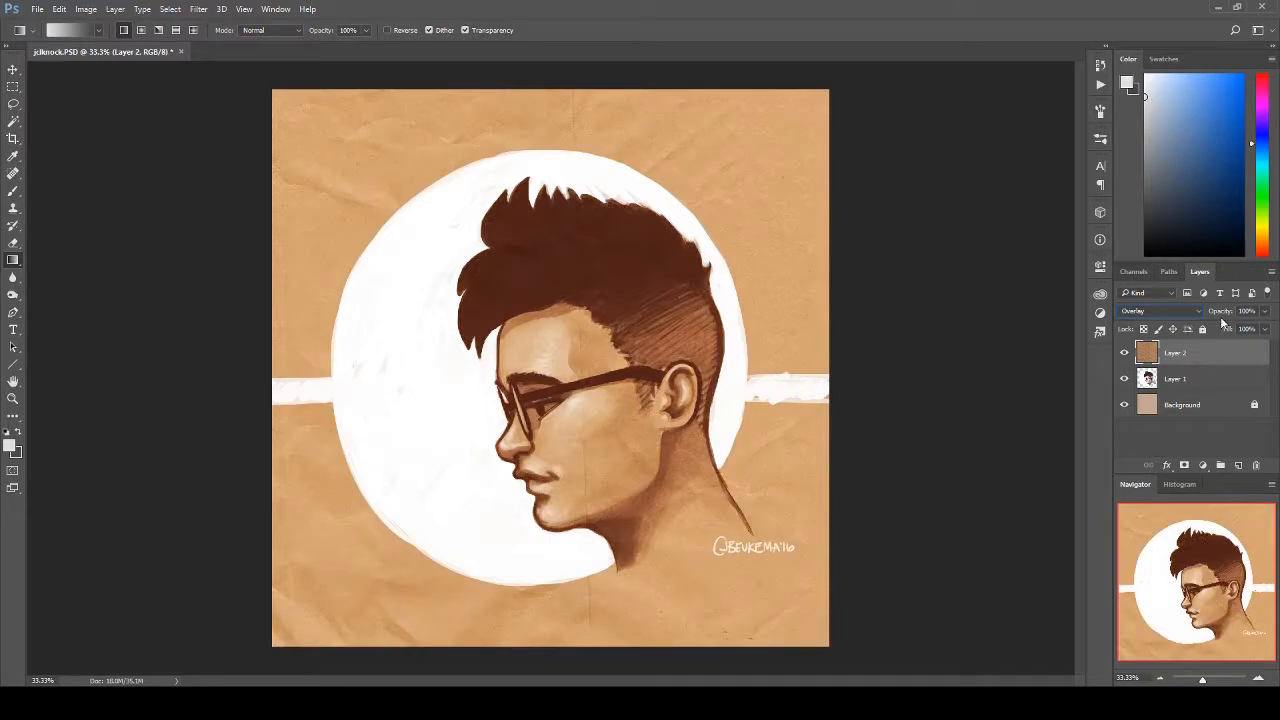
pyautogui.press('Down')
pyautogui.press('Down')
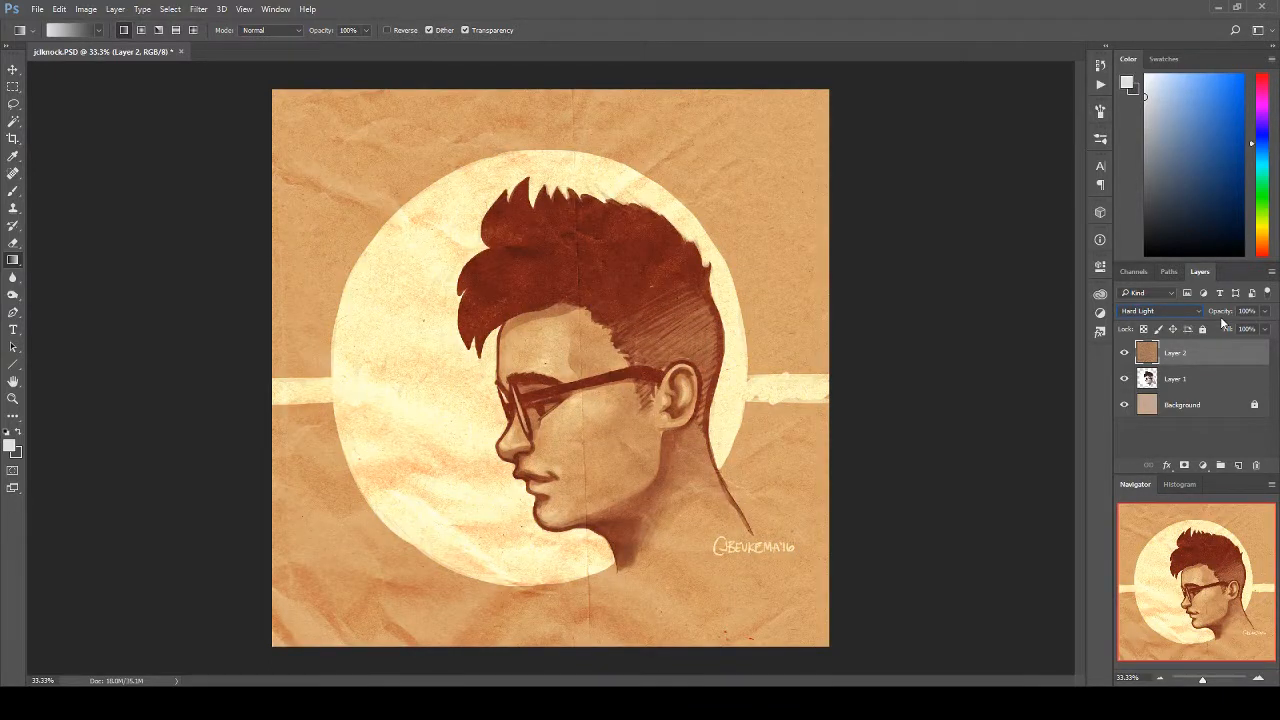
pyautogui.press('Down')
pyautogui.press('Down')
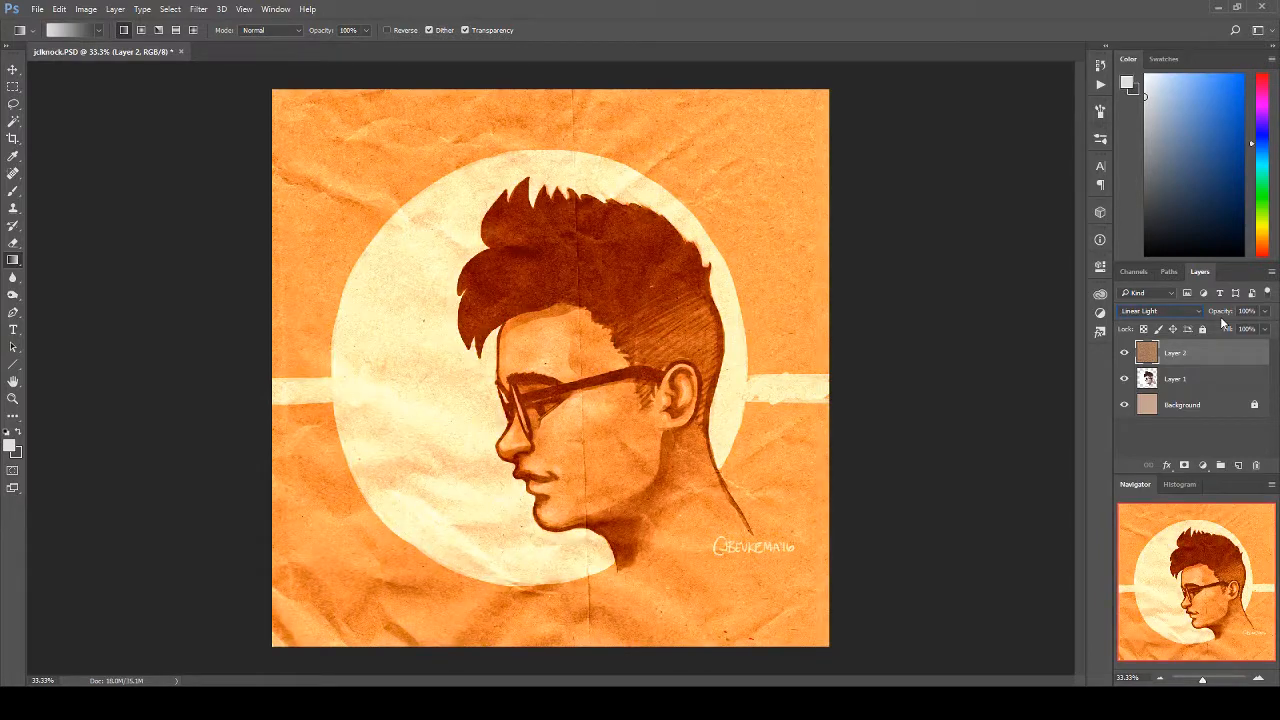
pyautogui.press('Down')
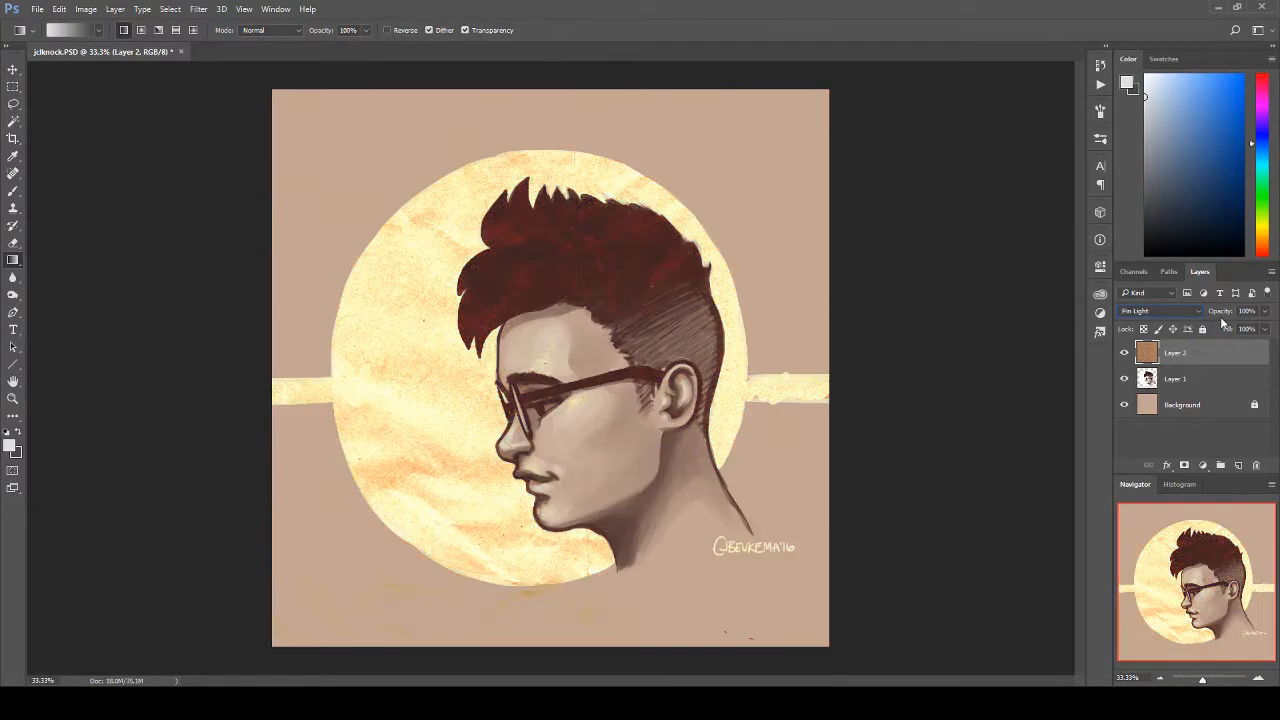
pyautogui.press('Down')
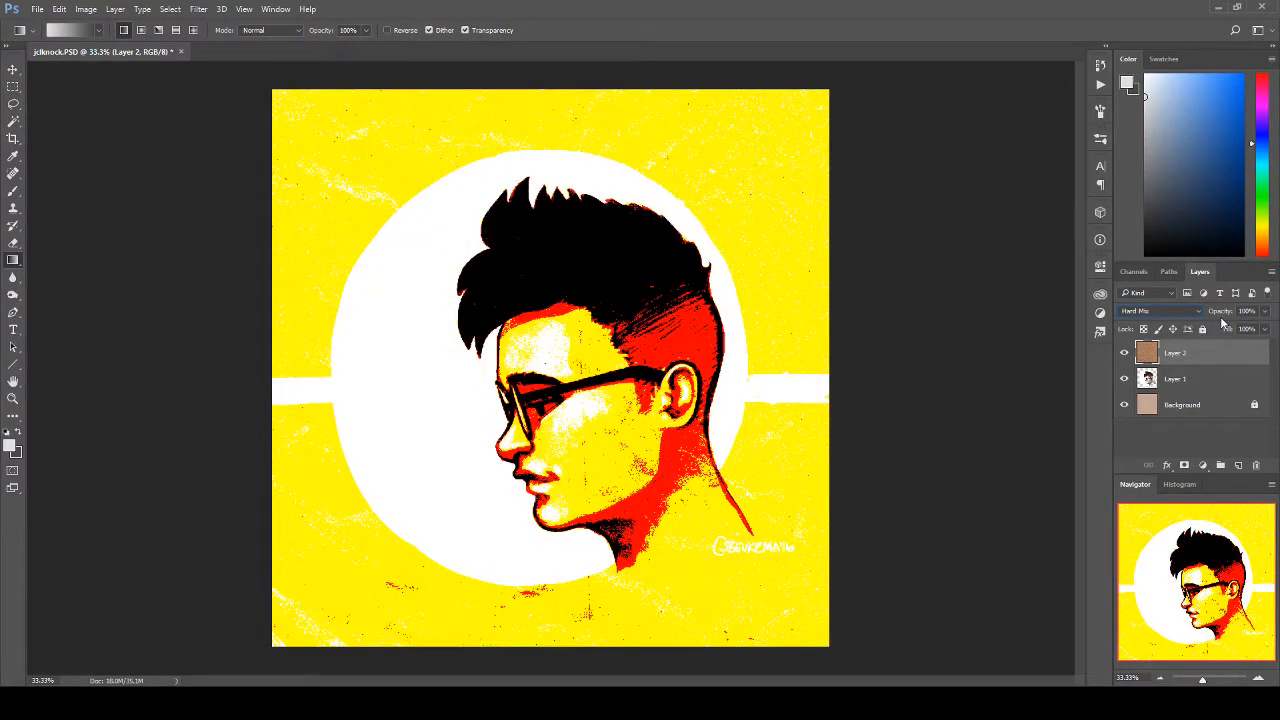
pyautogui.press('Down')
pyautogui.press('Down')
pyautogui.press('Down')
pyautogui.press('Down')
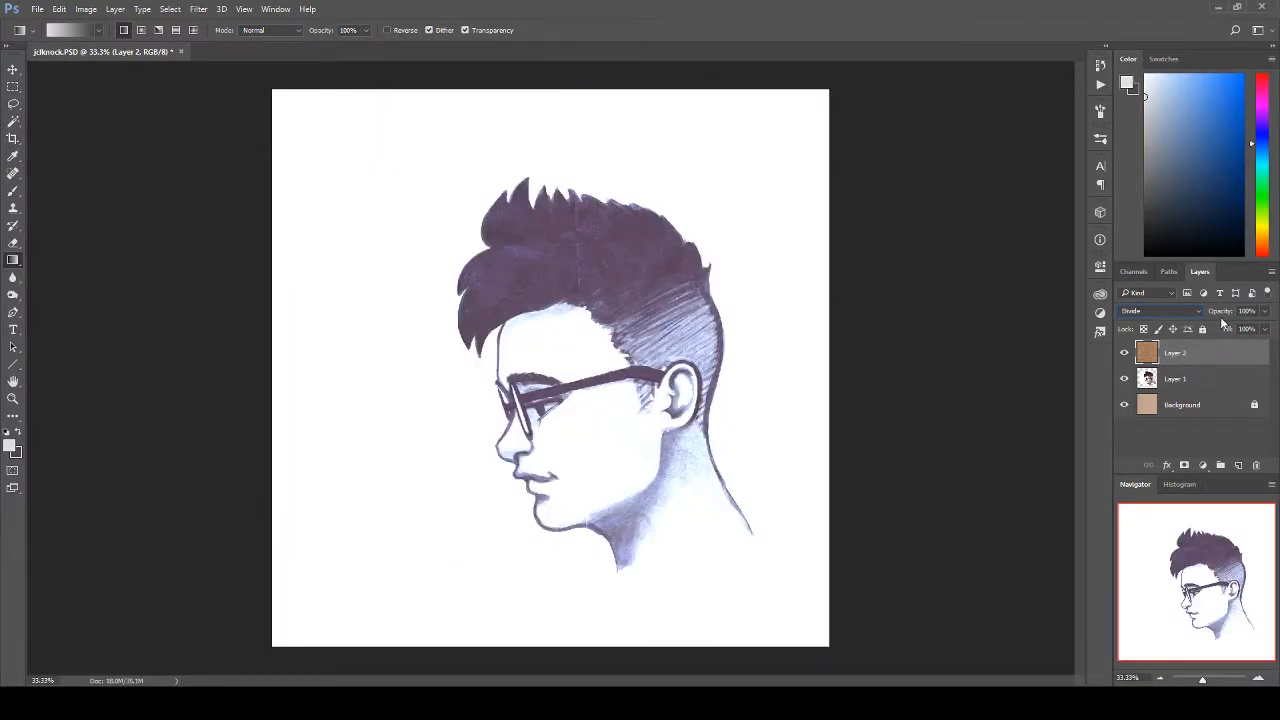
pyautogui.press('Down')
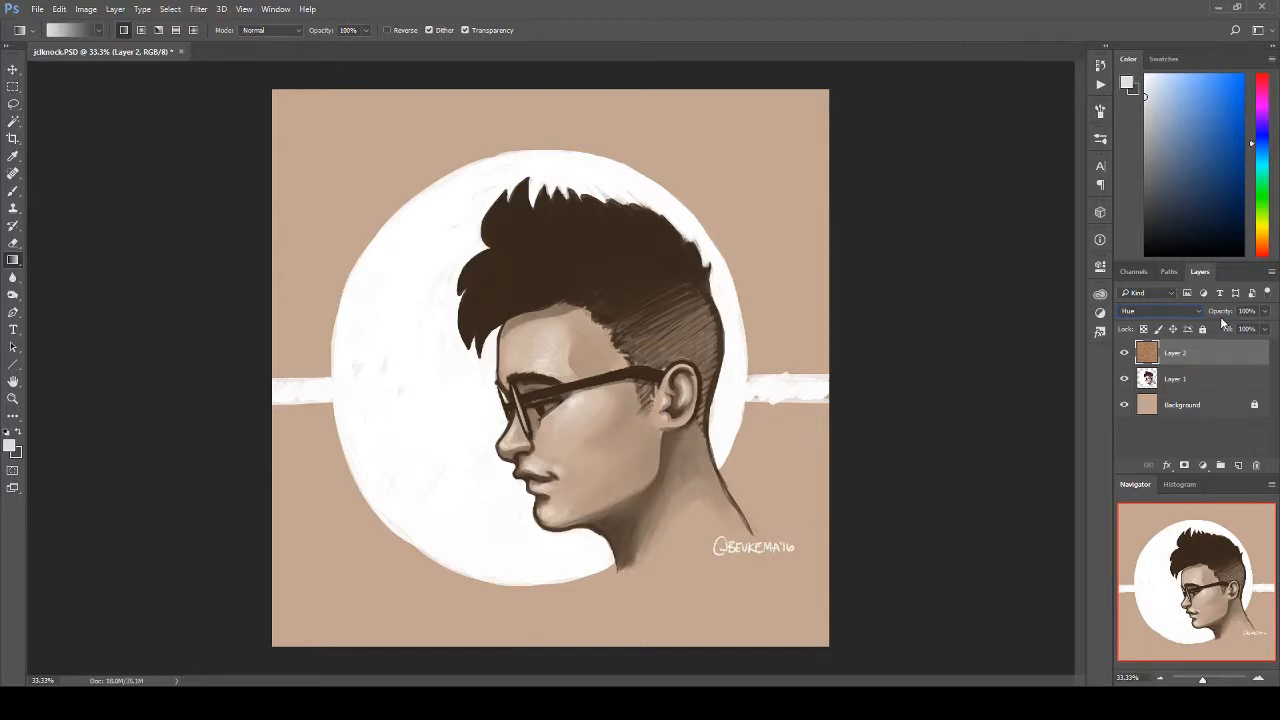
pyautogui.press('Down')
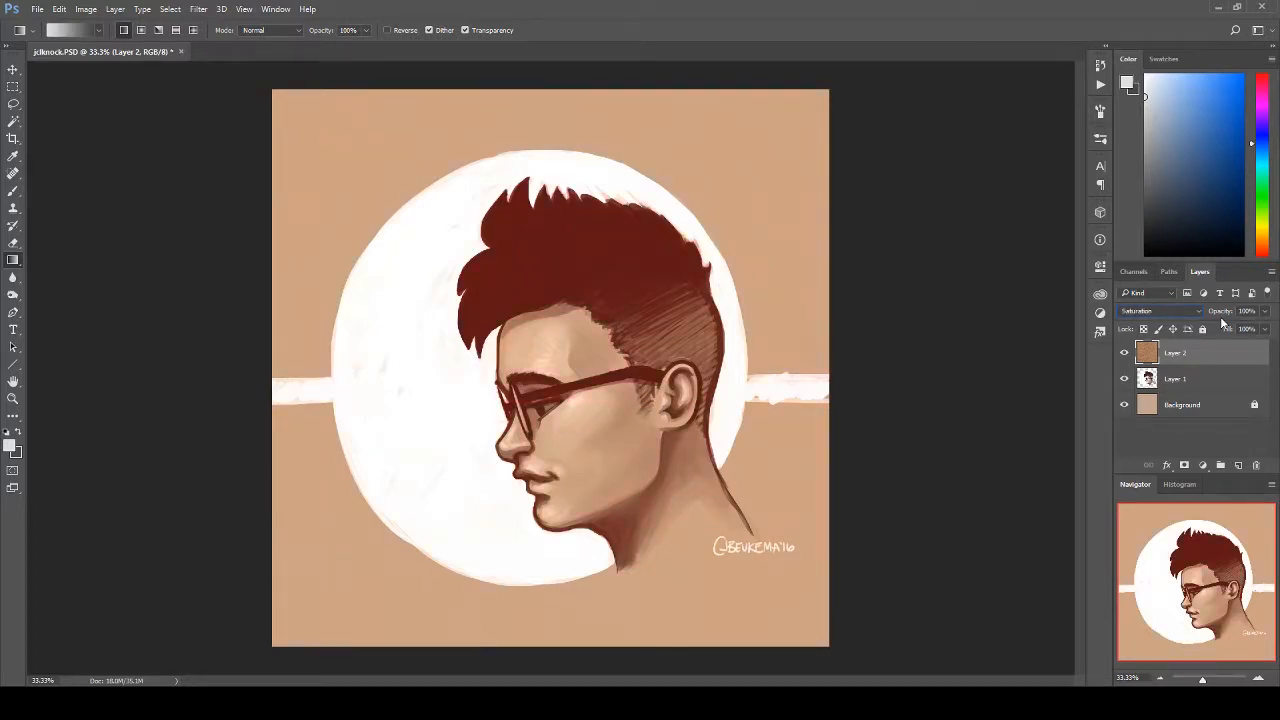
pyautogui.press('Down')
pyautogui.press('Down')
pyautogui.click(1155, 313)
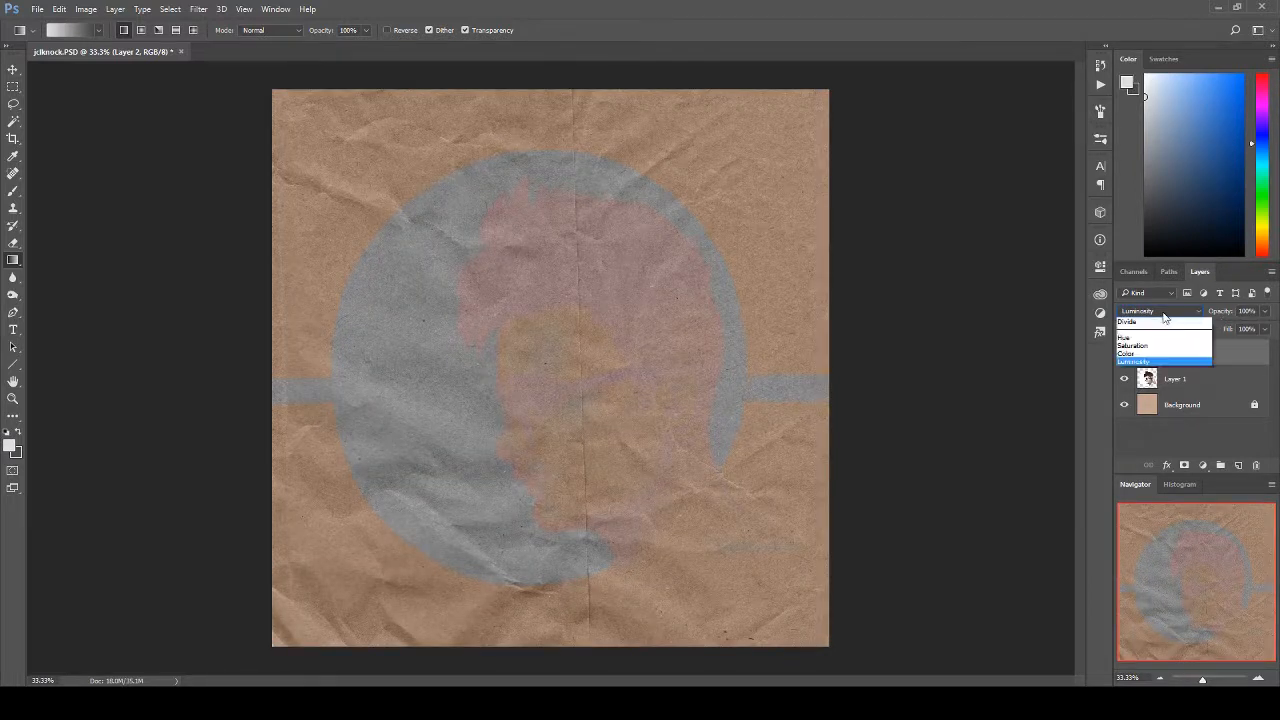
pyautogui.click(1137, 323)
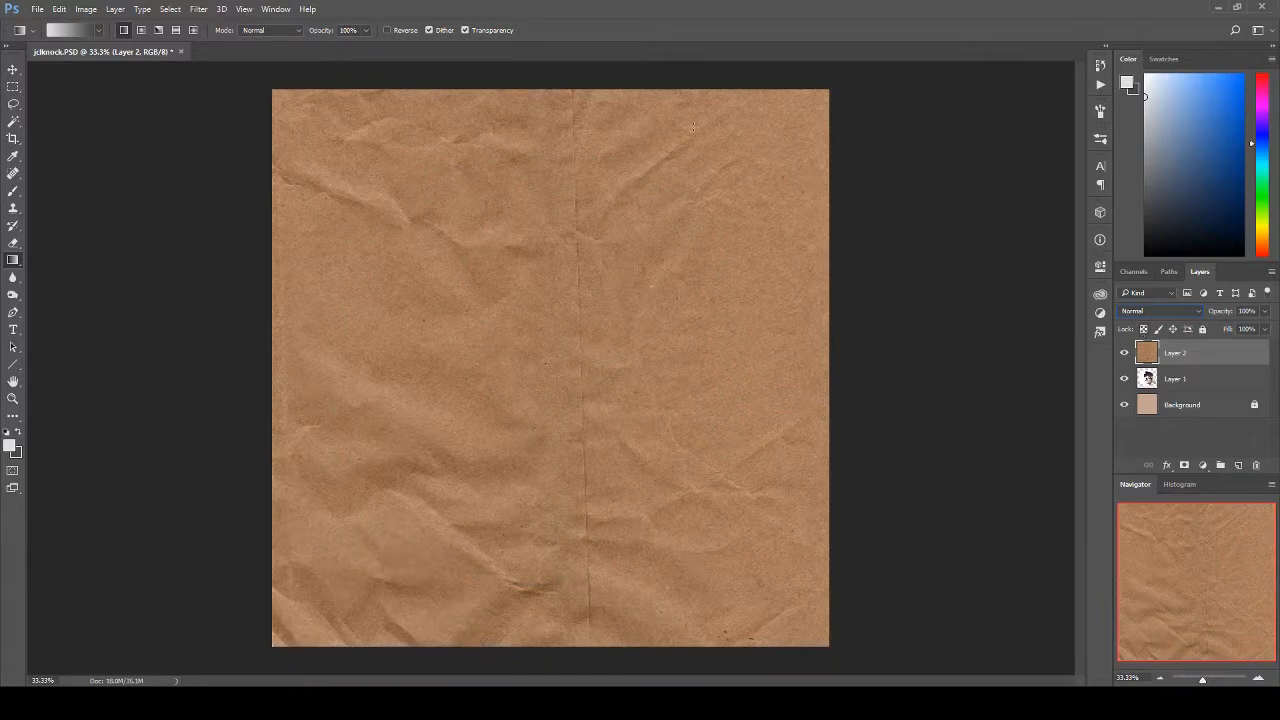
# Step: Desaturate the paper texture layer
pyautogui.click(86, 9)
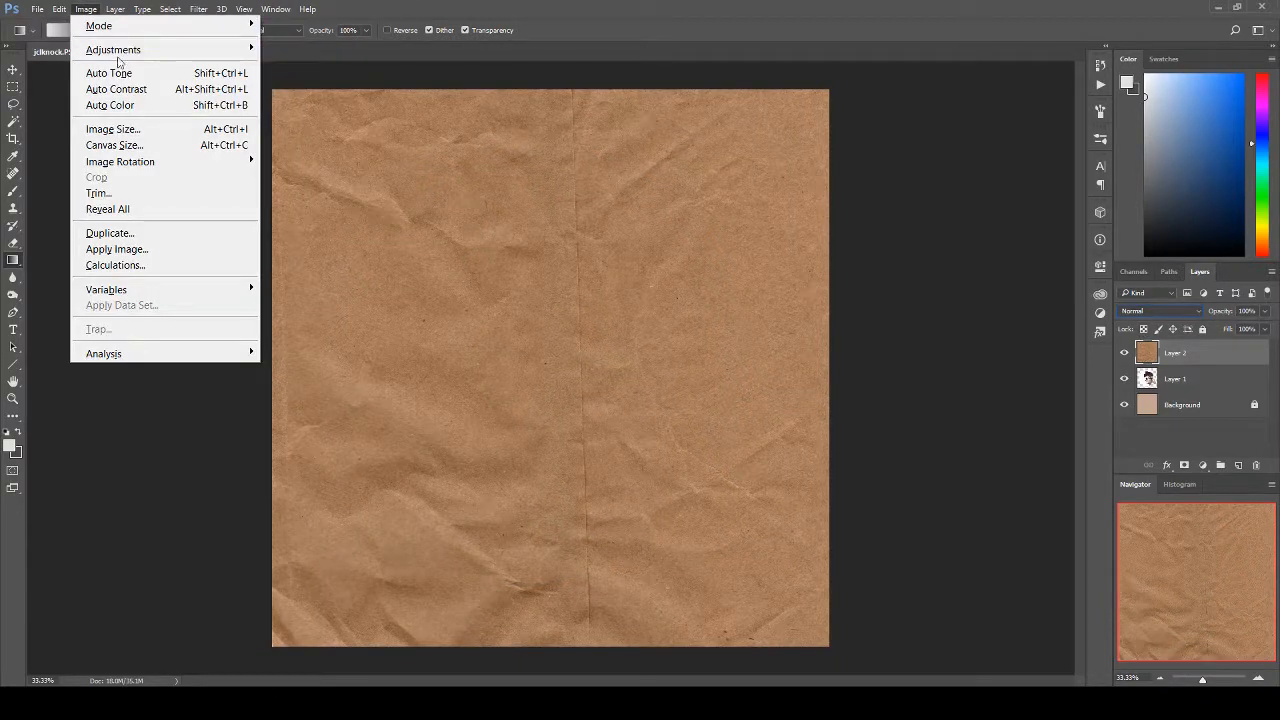
pyautogui.moveTo(118, 50)
pyautogui.click(296, 369)
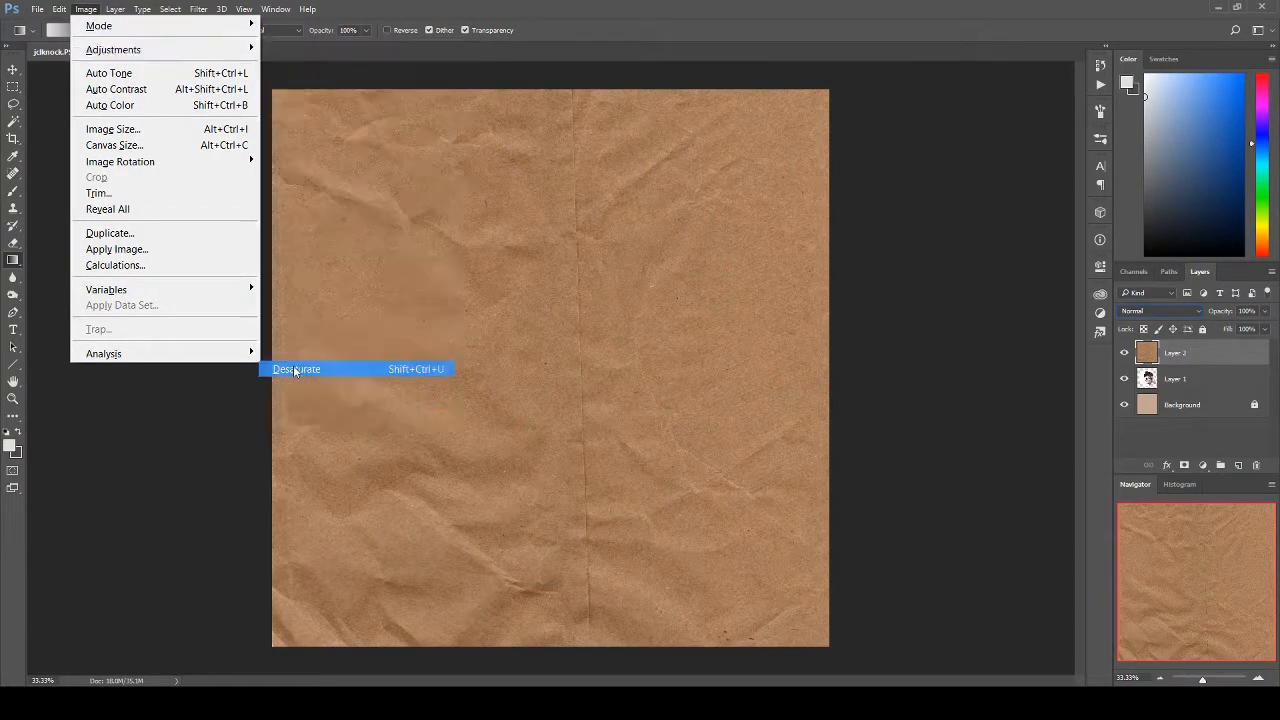
# Step: Preview the desaturated paper texture with each blend mode from Dissolve through Color
pyautogui.click(1186, 312)
pyautogui.click(1186, 312)
pyautogui.press('Down')
pyautogui.press('Down')
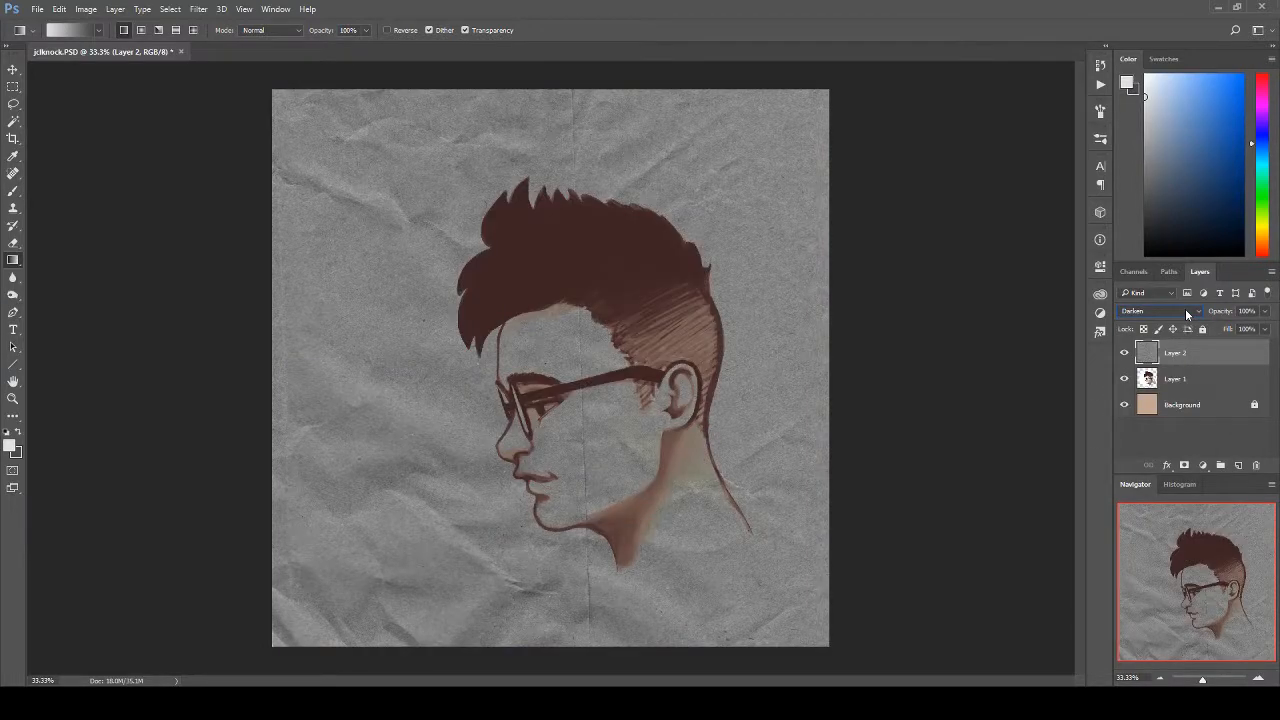
pyautogui.press('Down')
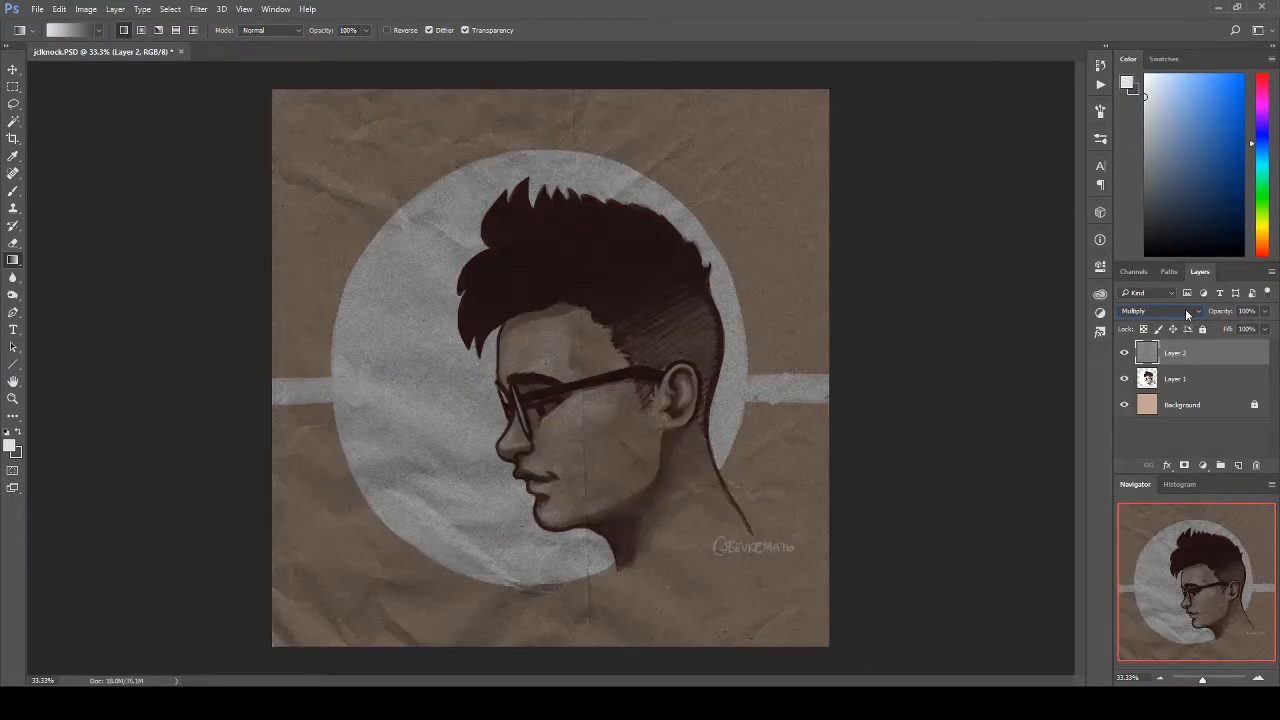
pyautogui.press('Down')
pyautogui.press('Down')
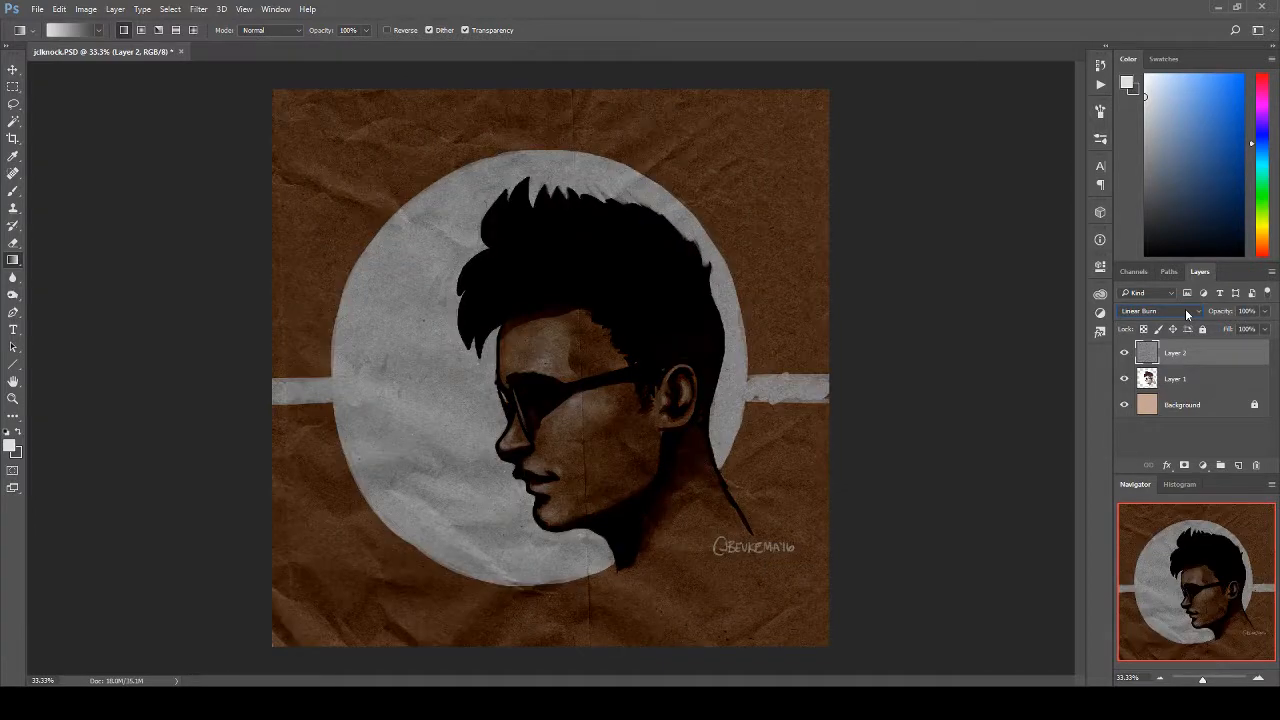
pyautogui.press('Down')
pyautogui.press('Down')
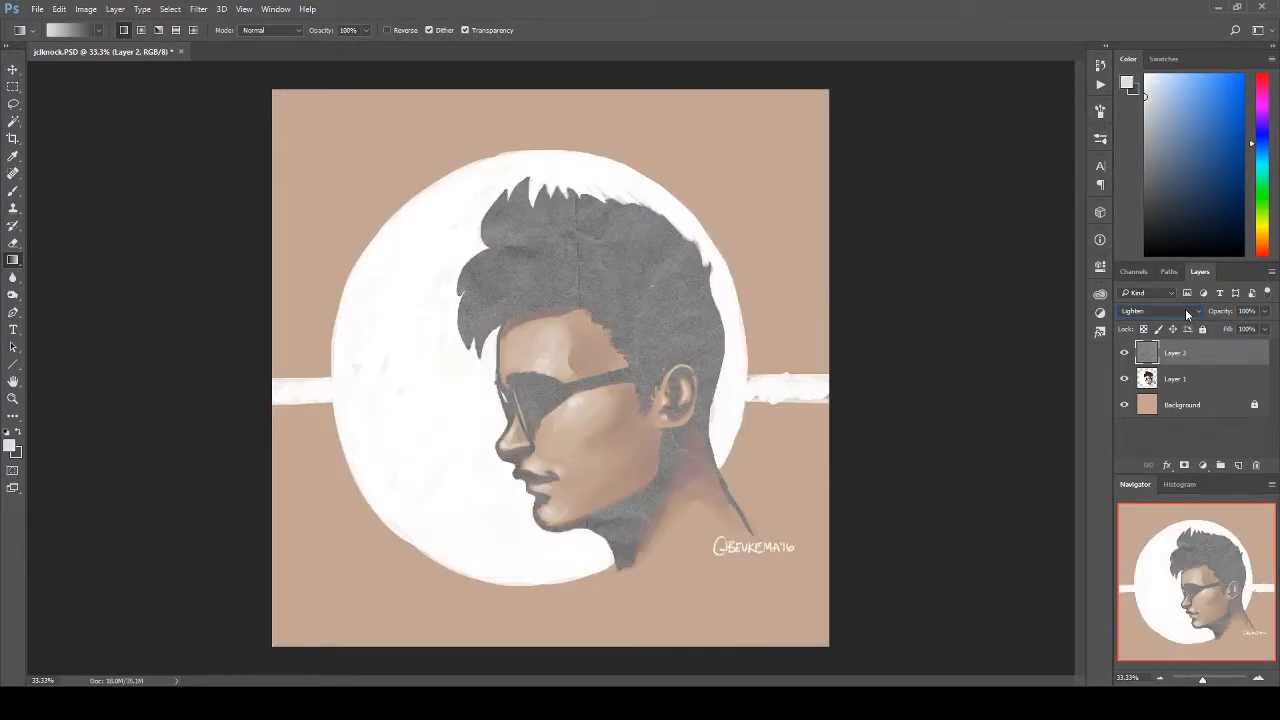
pyautogui.press('Down')
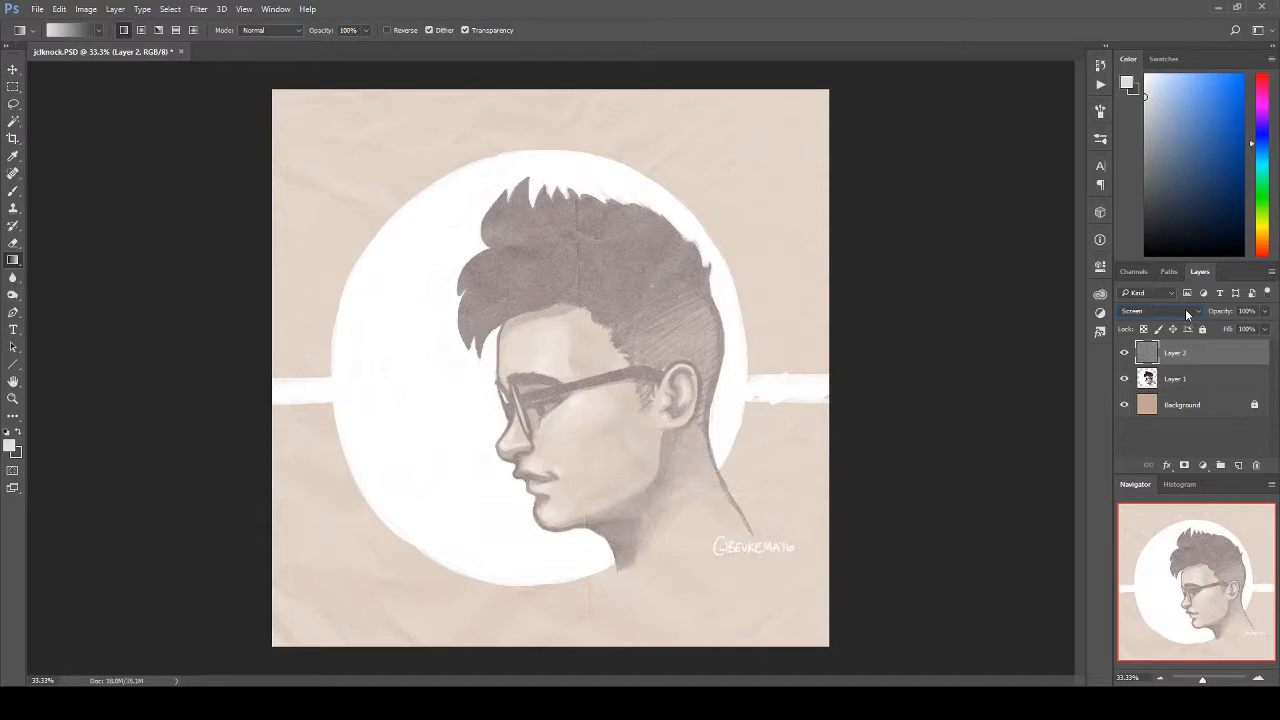
pyautogui.press('Down')
pyautogui.press('Down')
pyautogui.press('Down')
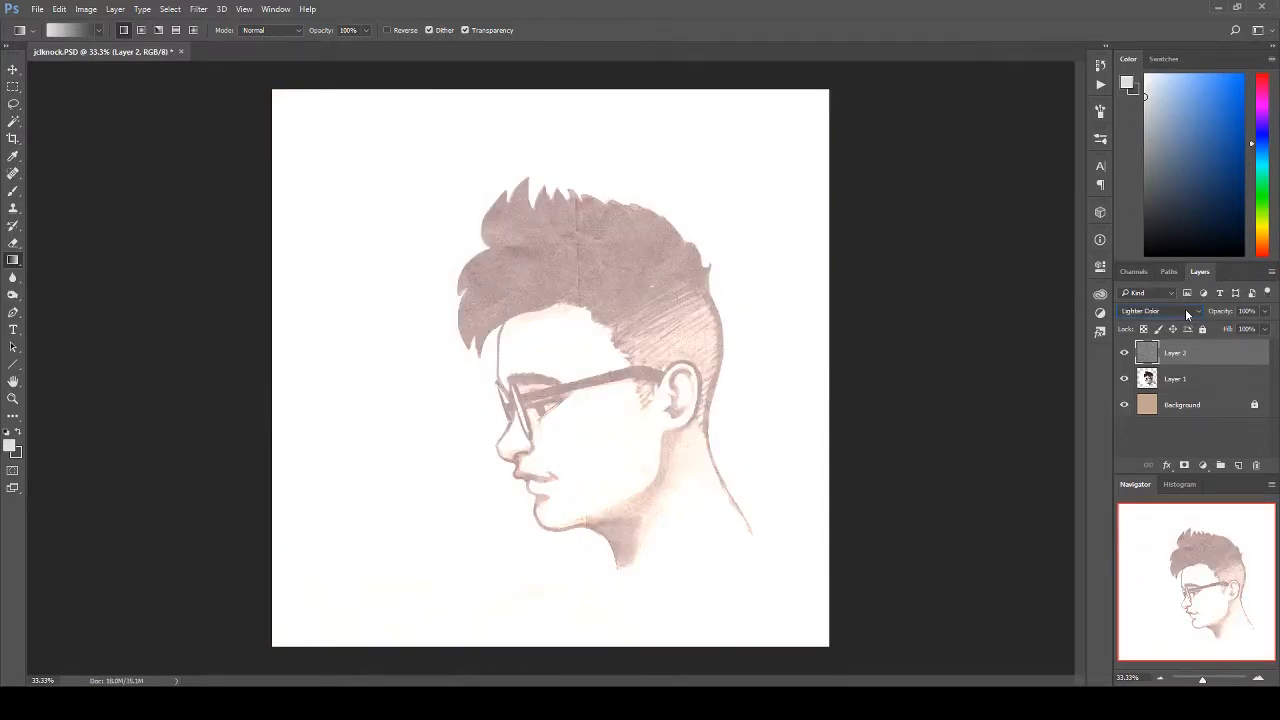
pyautogui.press('Down')
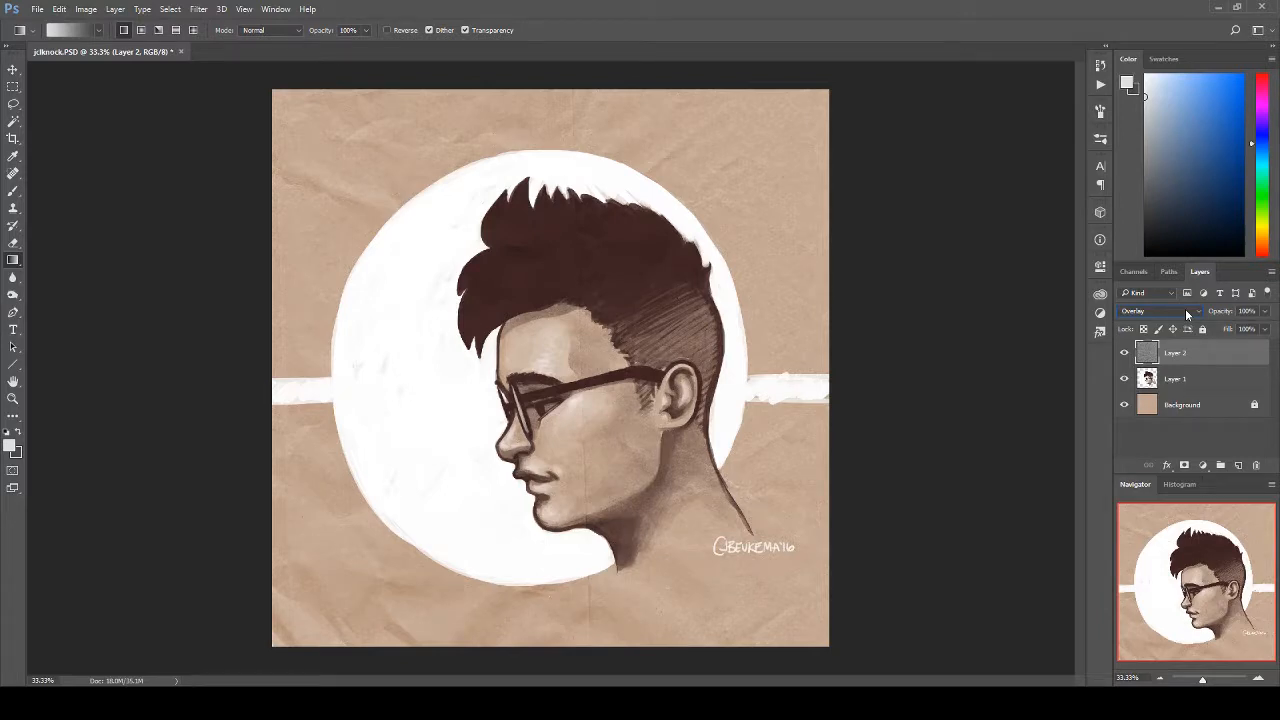
pyautogui.press('Down')
pyautogui.scroll(-2, 1185, 308)
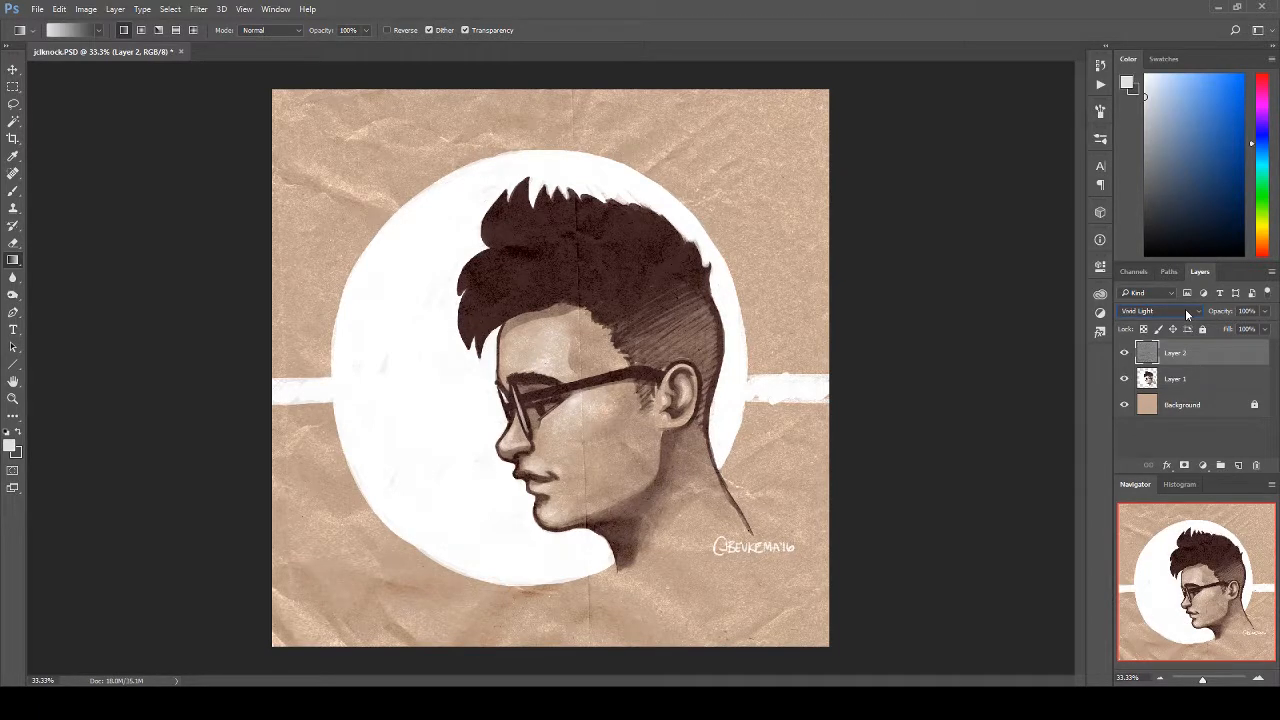
pyautogui.scroll(-2, 1185, 308)
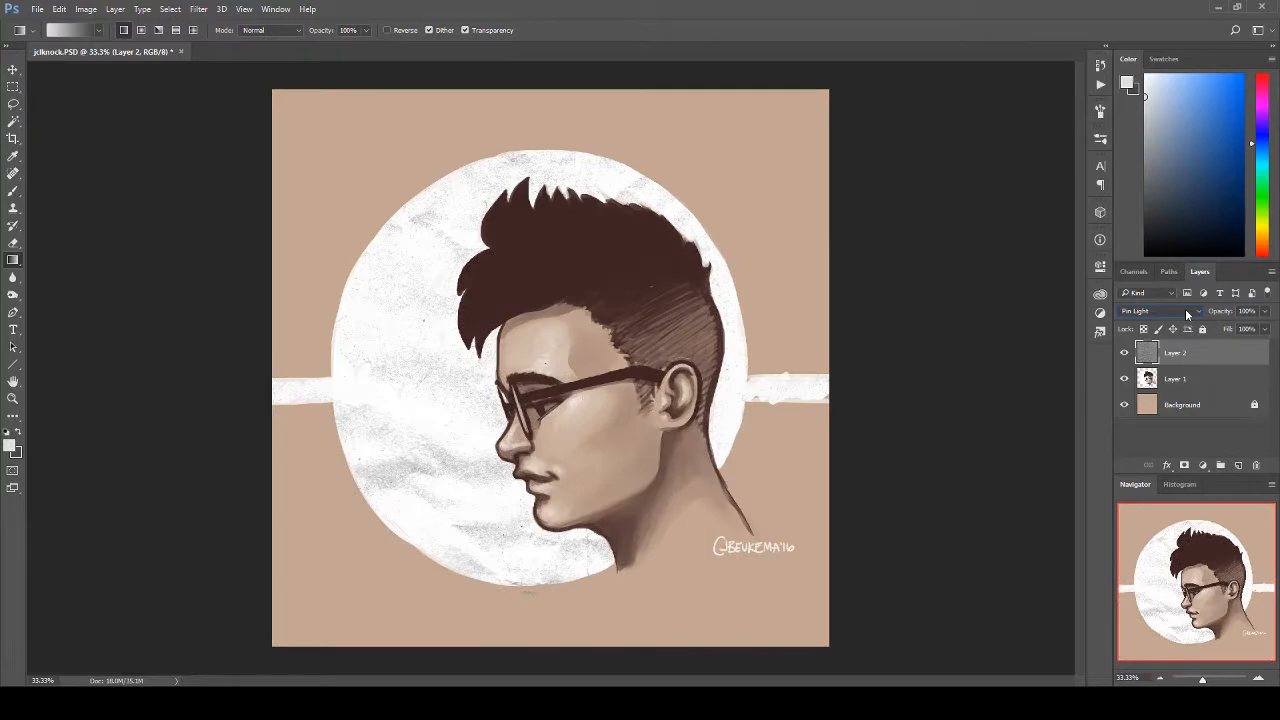
pyautogui.scroll(-3, 1185, 308)
pyautogui.scroll(-3, 1185, 308)
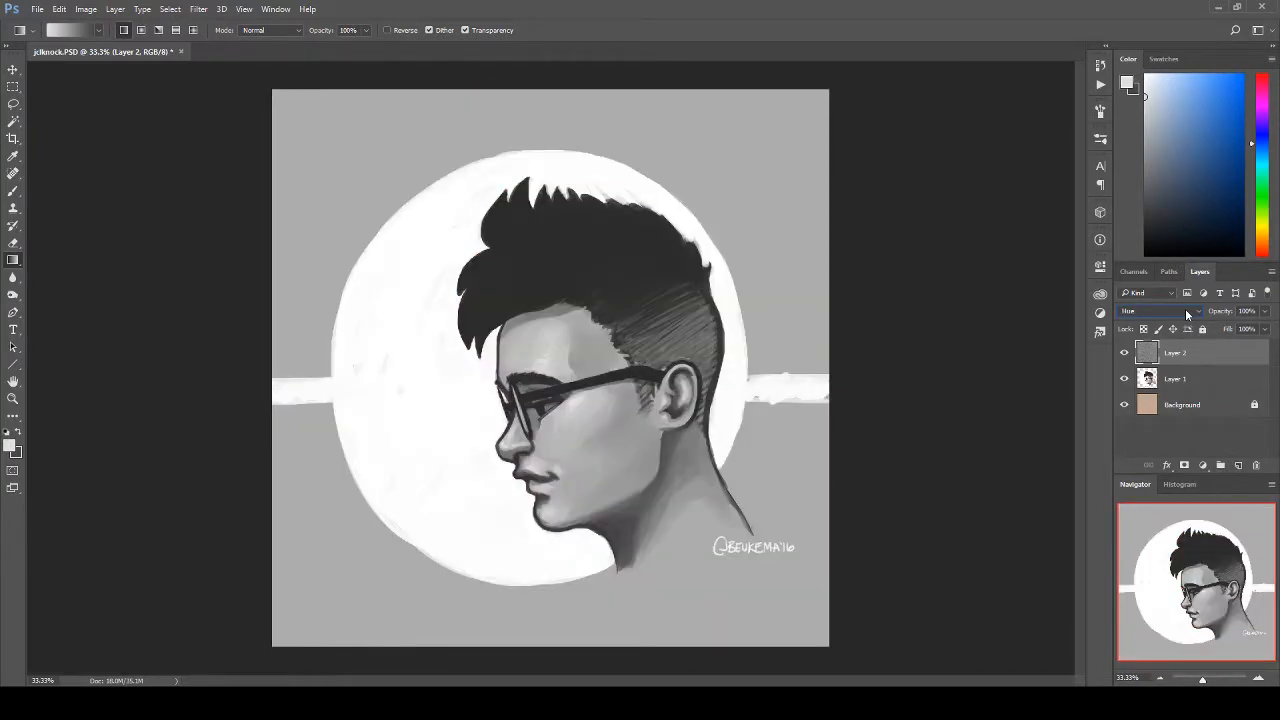
pyautogui.scroll(-2, 1186, 314)
# Step: Set the paper texture layer to Overlay, compare it with Soft Light, and return it to Overlay
pyautogui.click(1181, 310)
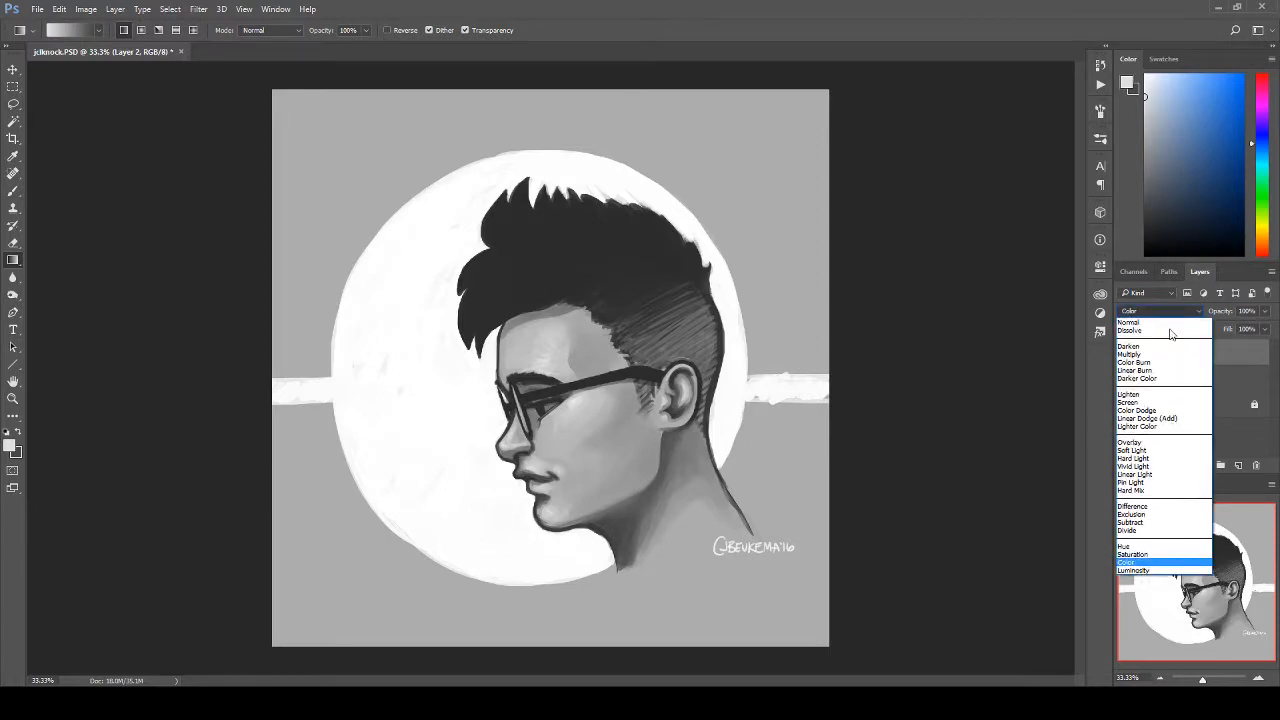
pyautogui.click(1120, 440)
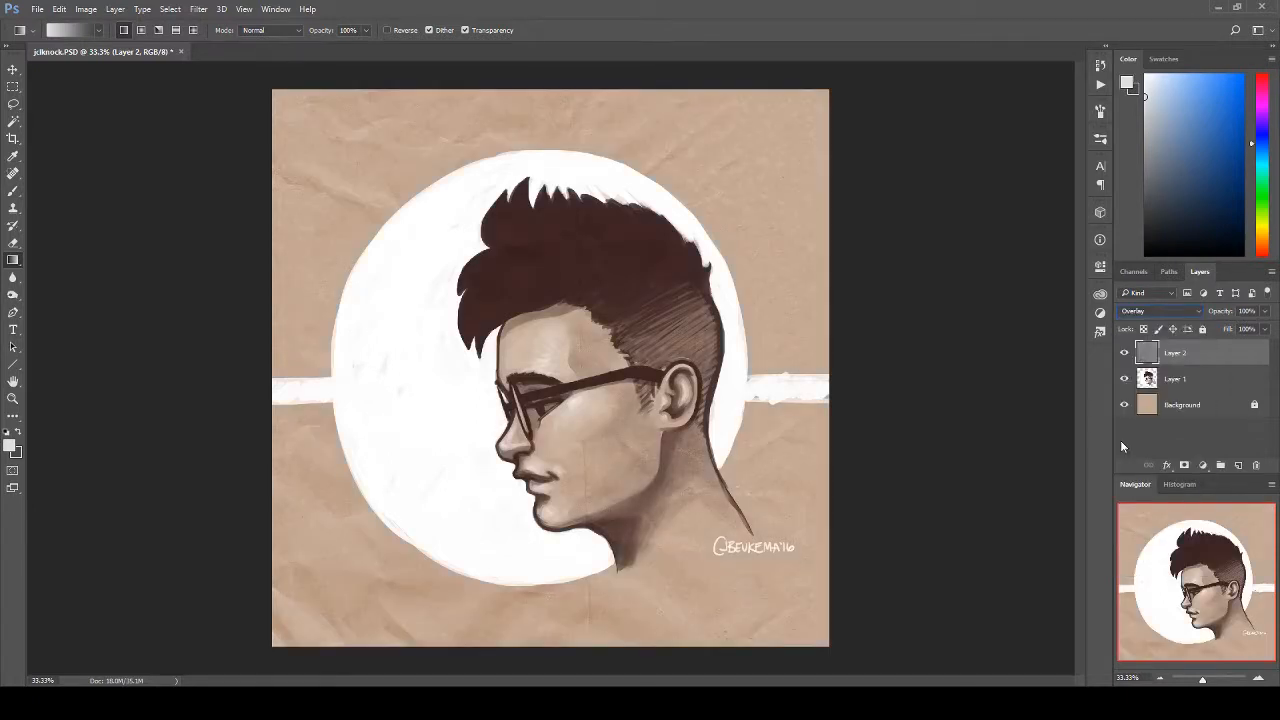
pyautogui.press('Down')
pyautogui.press('Up')
# Step: Add a new layer and brush dark grey shadows at size 100 over the neck, glasses lens, under the nose and on the lips
pyautogui.click(1238, 465)
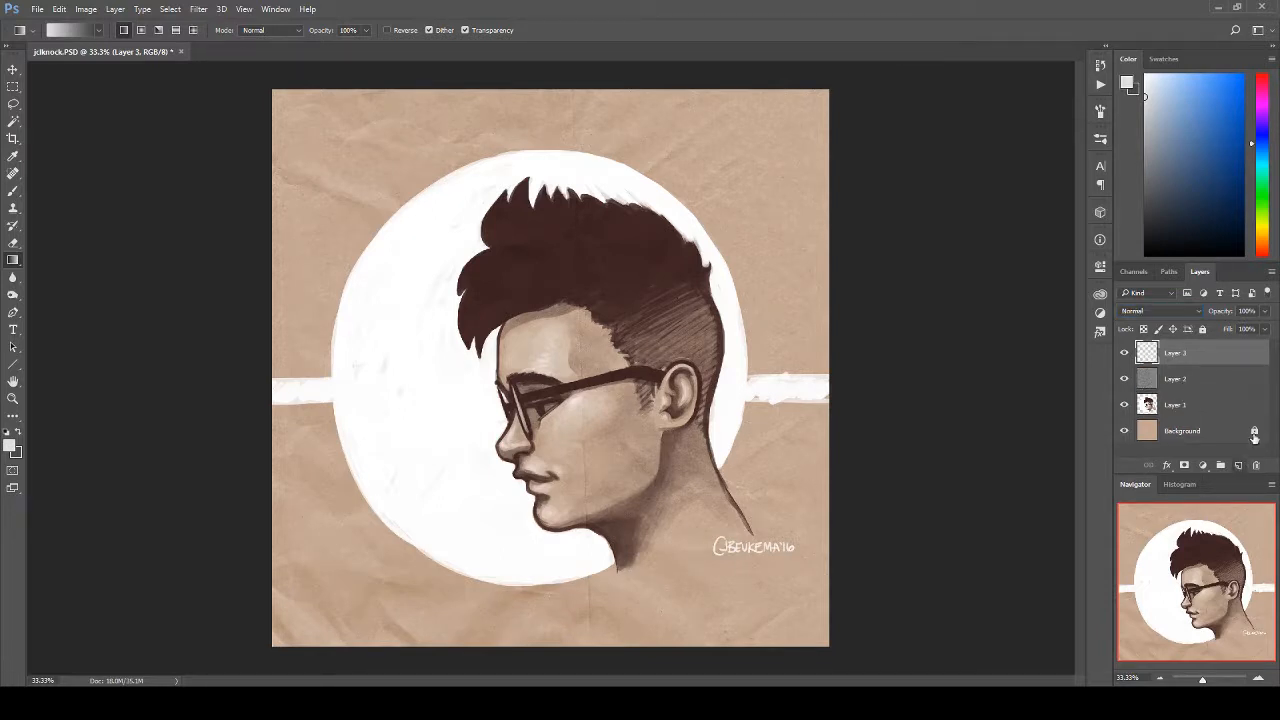
pyautogui.click(12, 190)
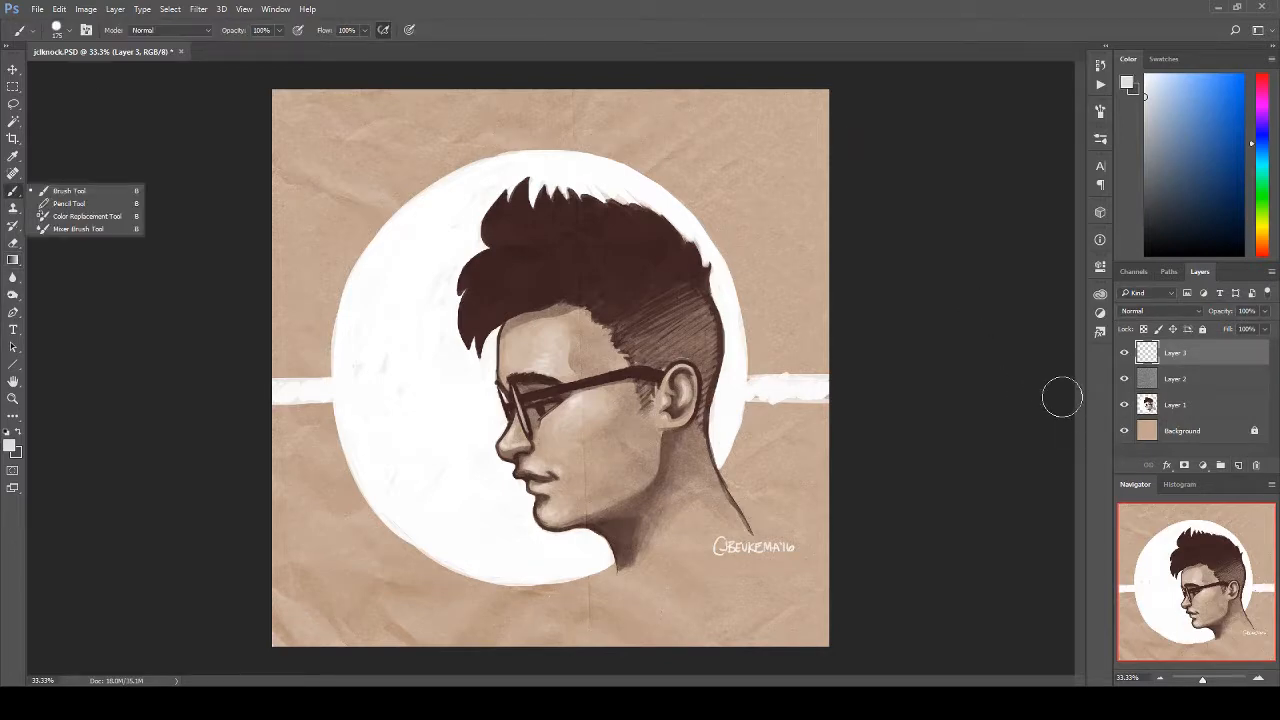
pyautogui.click(939, 15)
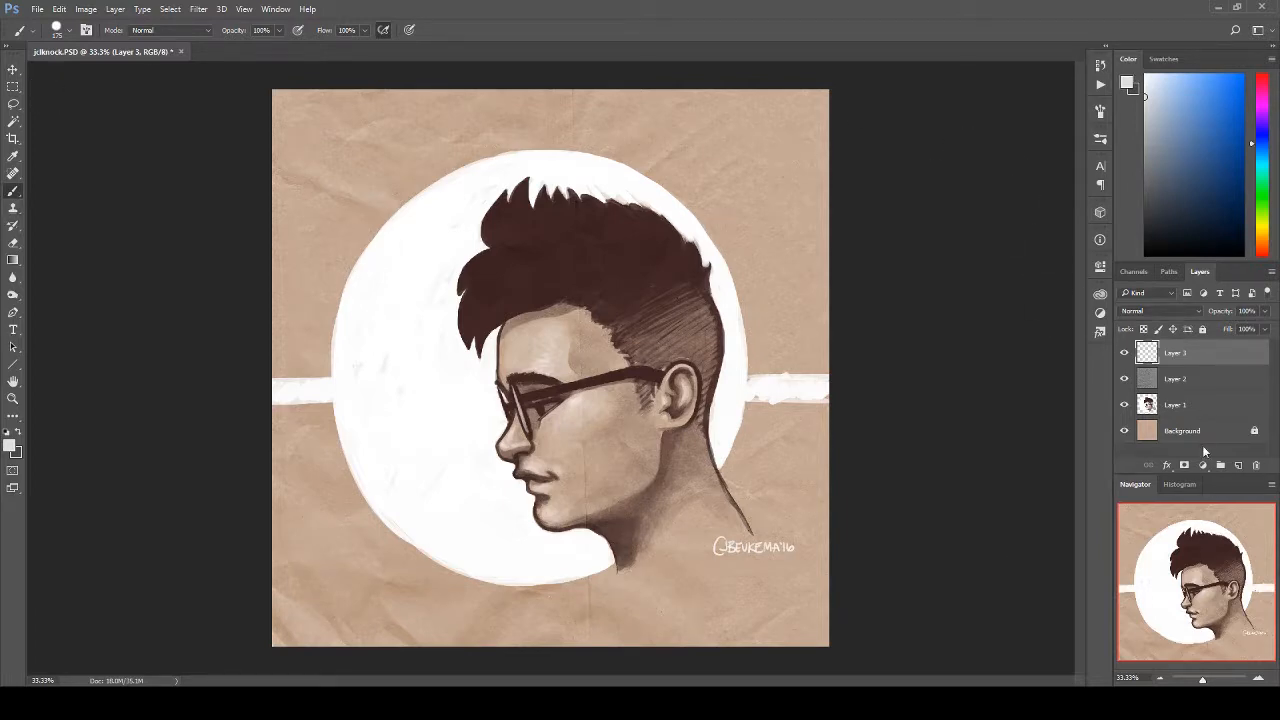
pyautogui.click(20, 432)
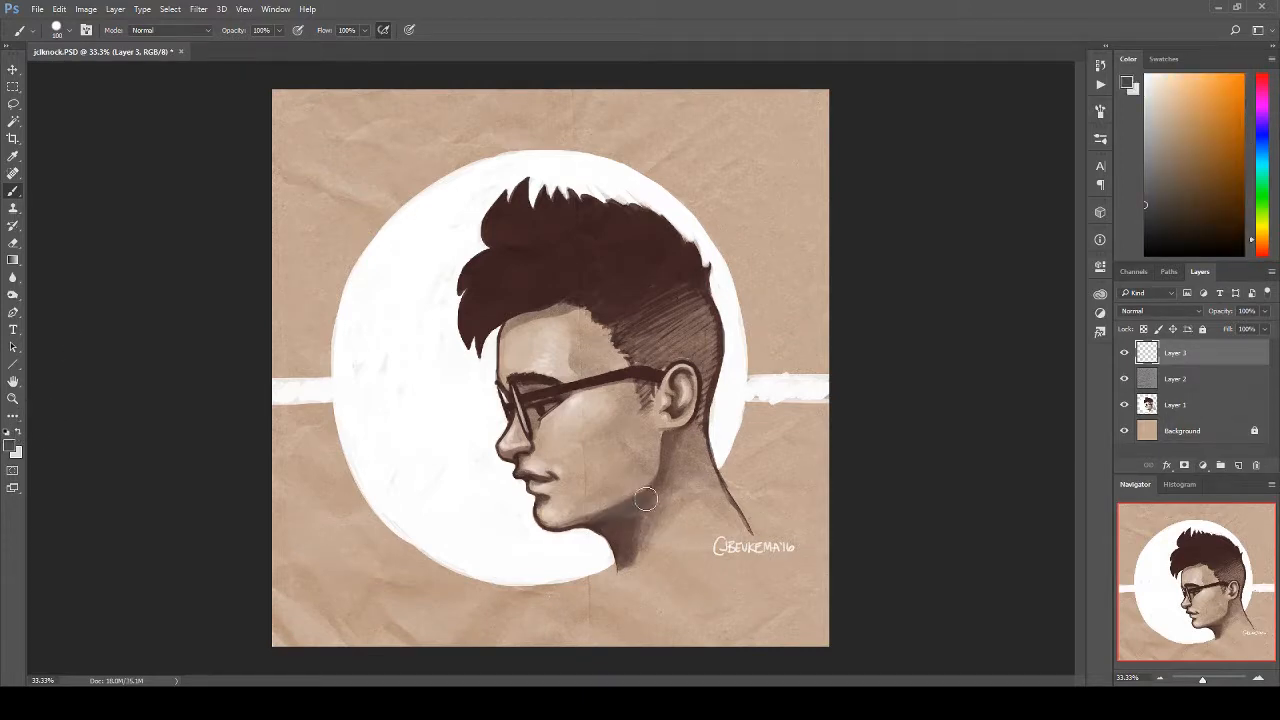
pyautogui.moveTo(609, 516)
pyautogui.mouseDown()
pyautogui.moveTo(622, 558)
pyautogui.moveTo(622, 518)
pyautogui.moveTo(693, 441)
pyautogui.moveTo(591, 525)
pyautogui.moveTo(618, 536)
pyautogui.moveTo(594, 527)
pyautogui.moveTo(623, 559)
pyautogui.moveTo(611, 532)
pyautogui.moveTo(621, 552)
pyautogui.moveTo(616, 530)
pyautogui.moveTo(631, 516)
pyautogui.moveTo(591, 522)
pyautogui.moveTo(651, 500)
pyautogui.moveTo(624, 555)
pyautogui.moveTo(668, 441)
pyautogui.moveTo(643, 494)
pyautogui.moveTo(668, 441)
pyautogui.moveTo(658, 481)
pyautogui.mouseUp()
pyautogui.hotkey('ctrl', 'z')
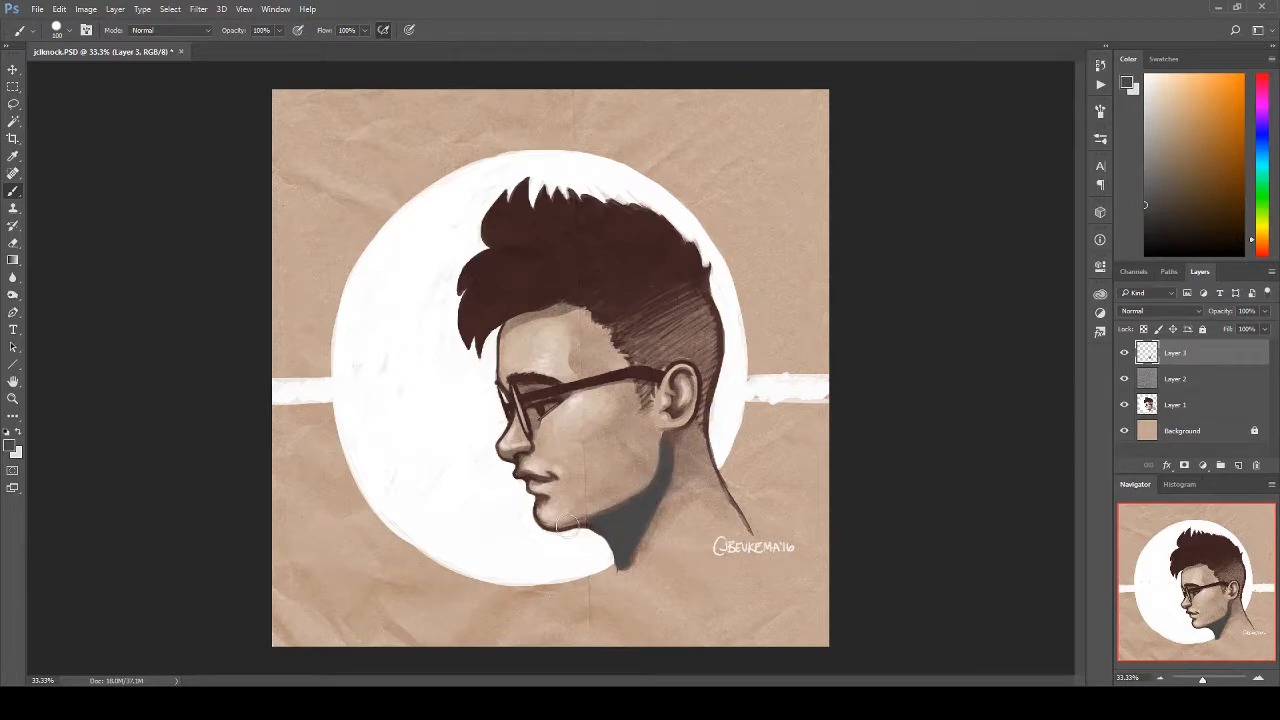
pyautogui.moveTo(534, 391)
pyautogui.mouseDown()
pyautogui.moveTo(540, 414)
pyautogui.moveTo(526, 392)
pyautogui.moveTo(533, 410)
pyautogui.moveTo(550, 393)
pyautogui.moveTo(545, 408)
pyautogui.mouseUp()
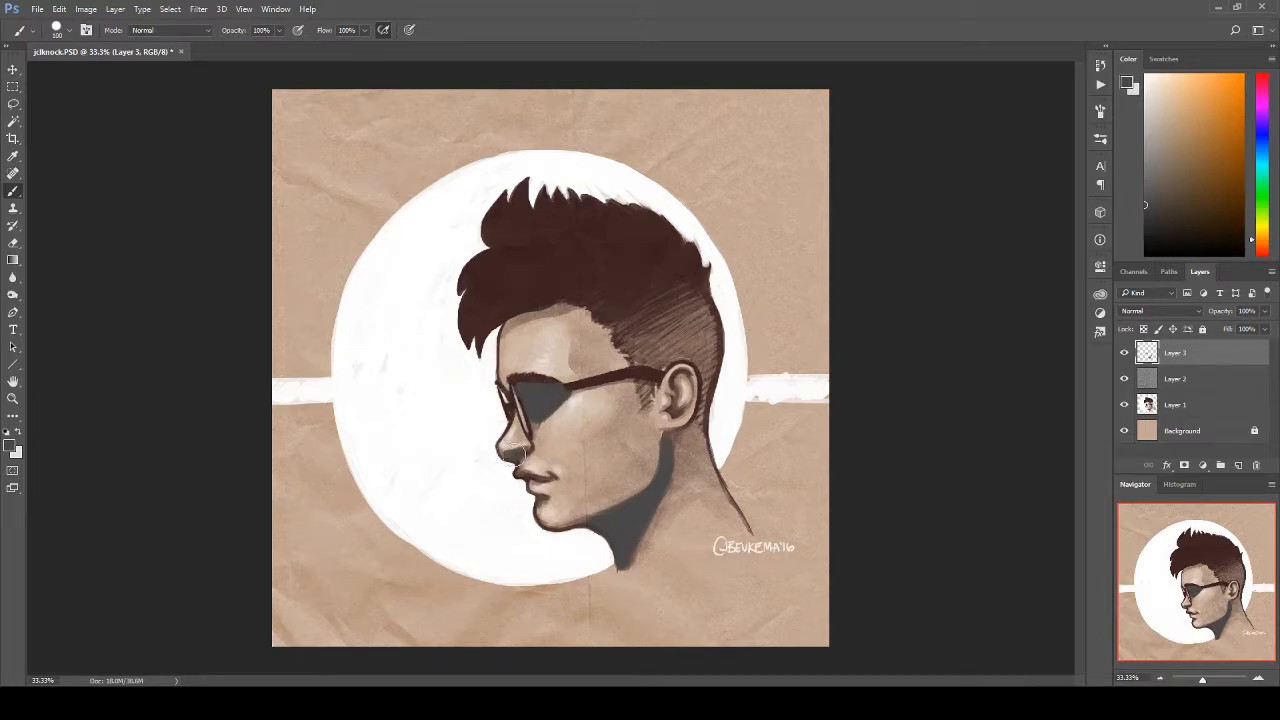
pyautogui.moveTo(535, 478)
pyautogui.mouseDown()
pyautogui.moveTo(525, 474)
pyautogui.moveTo(538, 478)
pyautogui.mouseUp()
# Step: Brush light grey highlights onto the forehead and cheek with the brush enlarged to 400
pyautogui.click(18, 433)
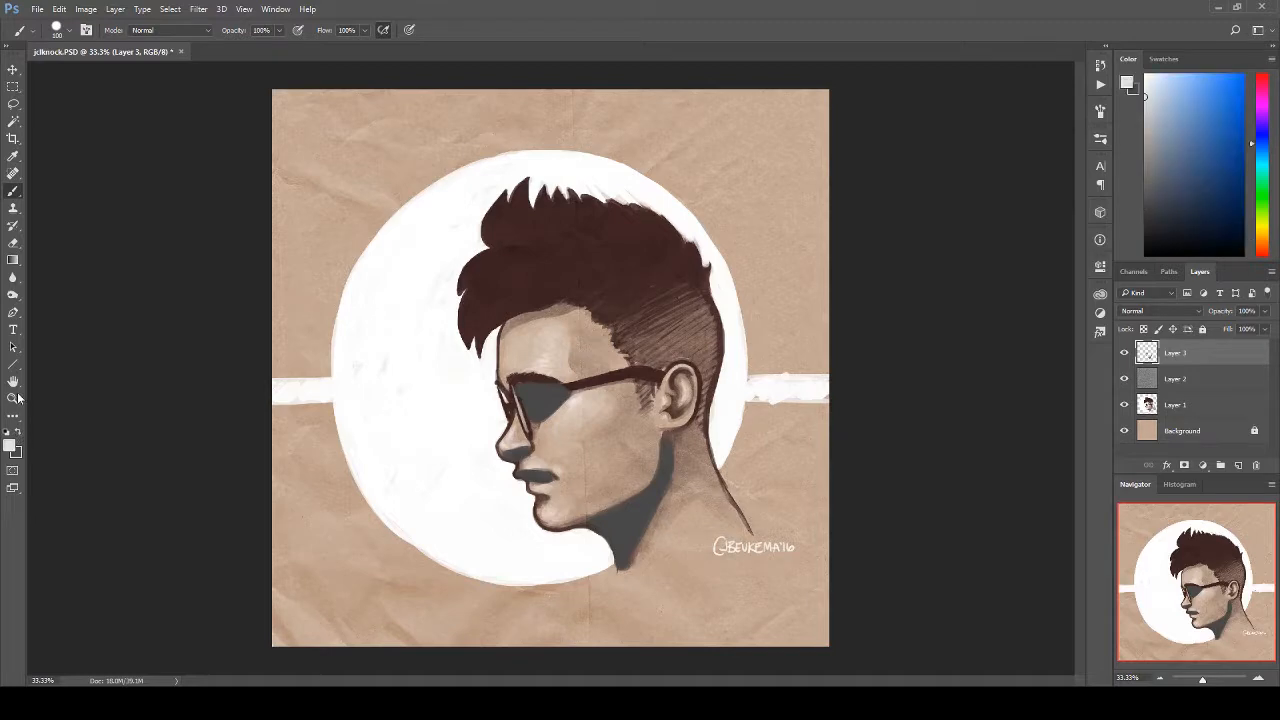
pyautogui.press(']')
pyautogui.press(']')
pyautogui.press(']')
pyautogui.press(']')
pyautogui.moveTo(533, 352); pyautogui.dragTo(553, 343)
pyautogui.moveTo(598, 434)
pyautogui.mouseDown()
pyautogui.moveTo(592, 418)
pyautogui.moveTo(561, 434)
pyautogui.moveTo(598, 411)
pyautogui.moveTo(581, 439)
pyautogui.moveTo(603, 447)
pyautogui.mouseUp()
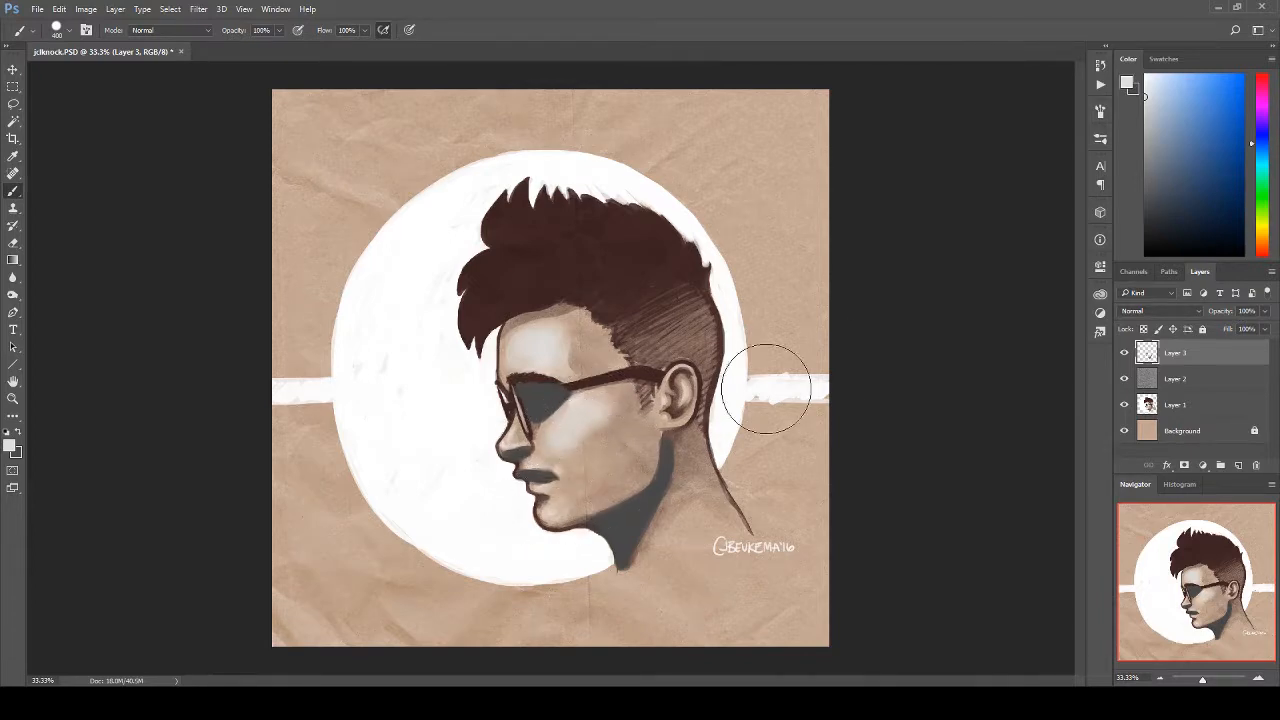
# Step: Try Overlay on the painted shading layer and set its blend mode to Soft Light
pyautogui.click(1186, 314)
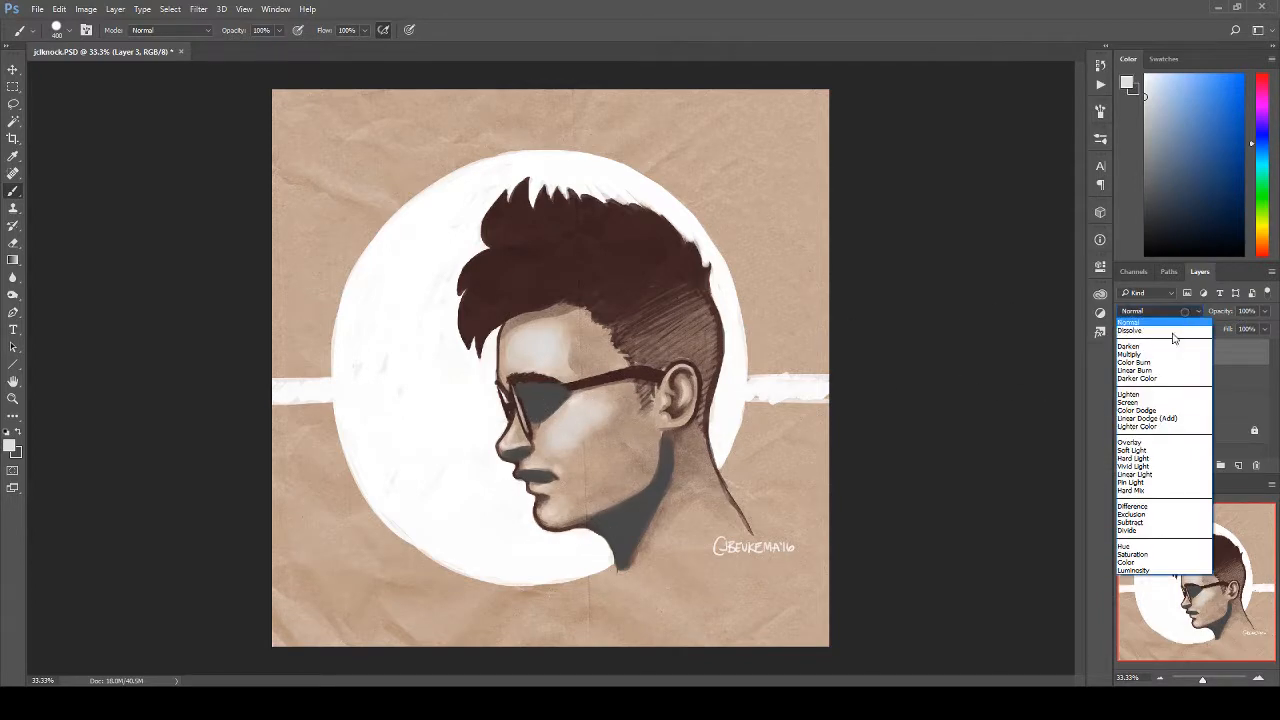
pyautogui.click(1151, 446)
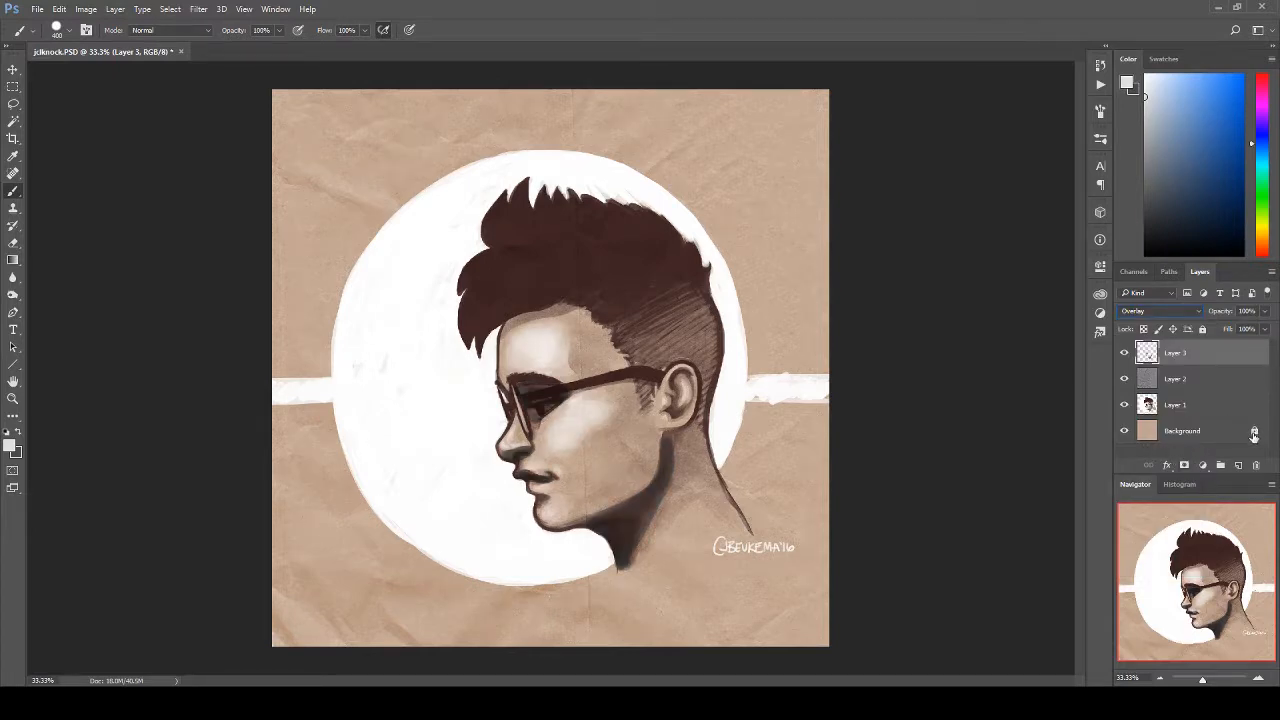
pyautogui.click(1164, 314)
pyautogui.click(1134, 450)
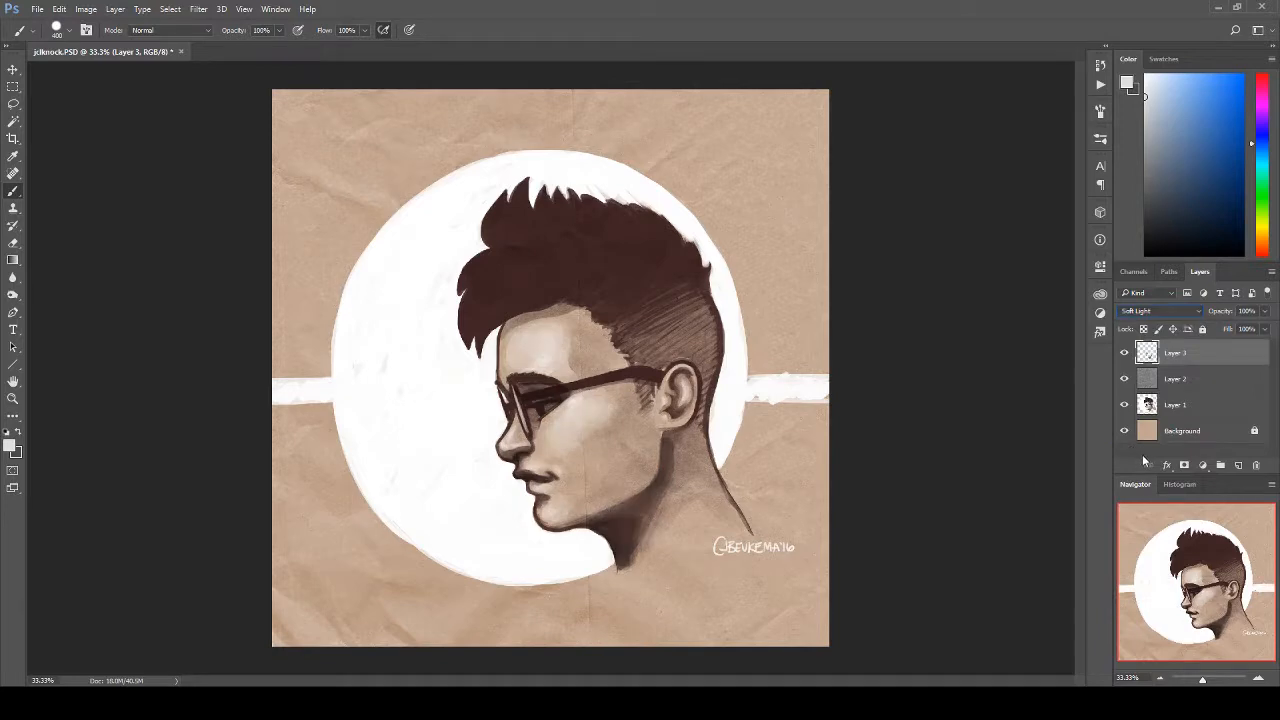
# Step: Compare the portrait with and without the painted shading layer by toggling its visibility
pyautogui.click(1124, 354)
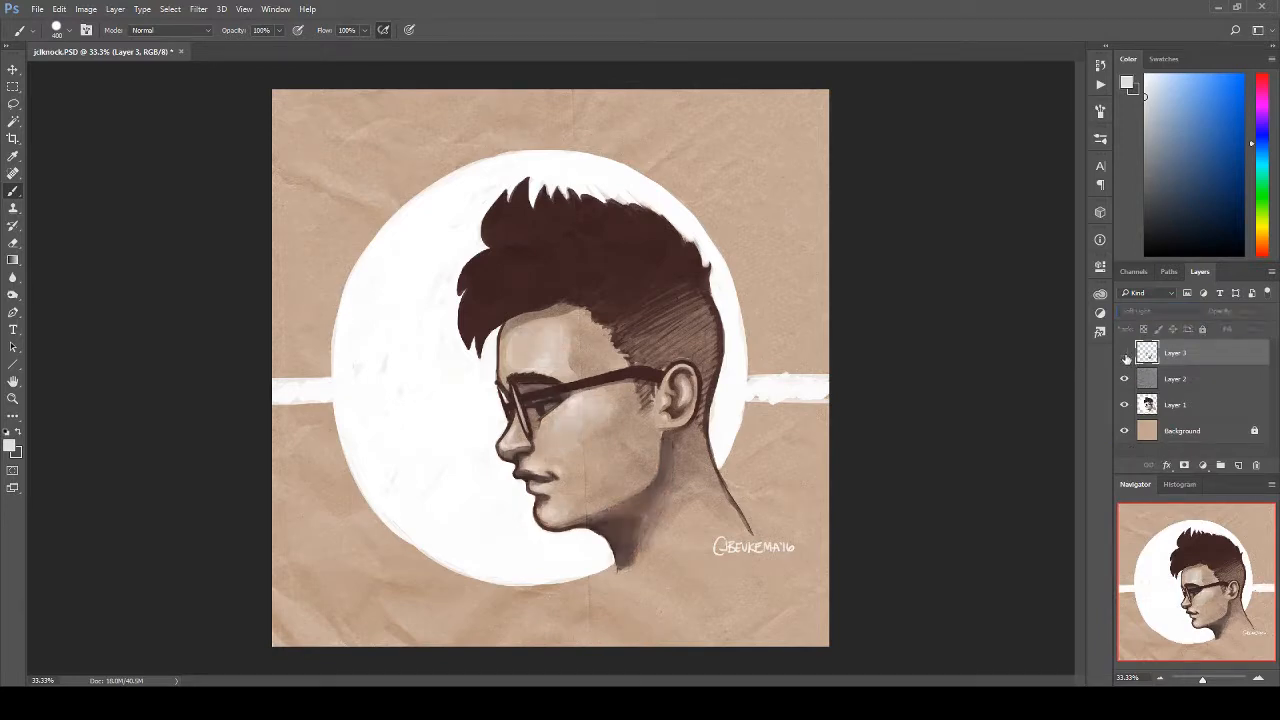
pyautogui.click(1124, 354)
pyautogui.click(1124, 354)
pyautogui.click(1124, 354)
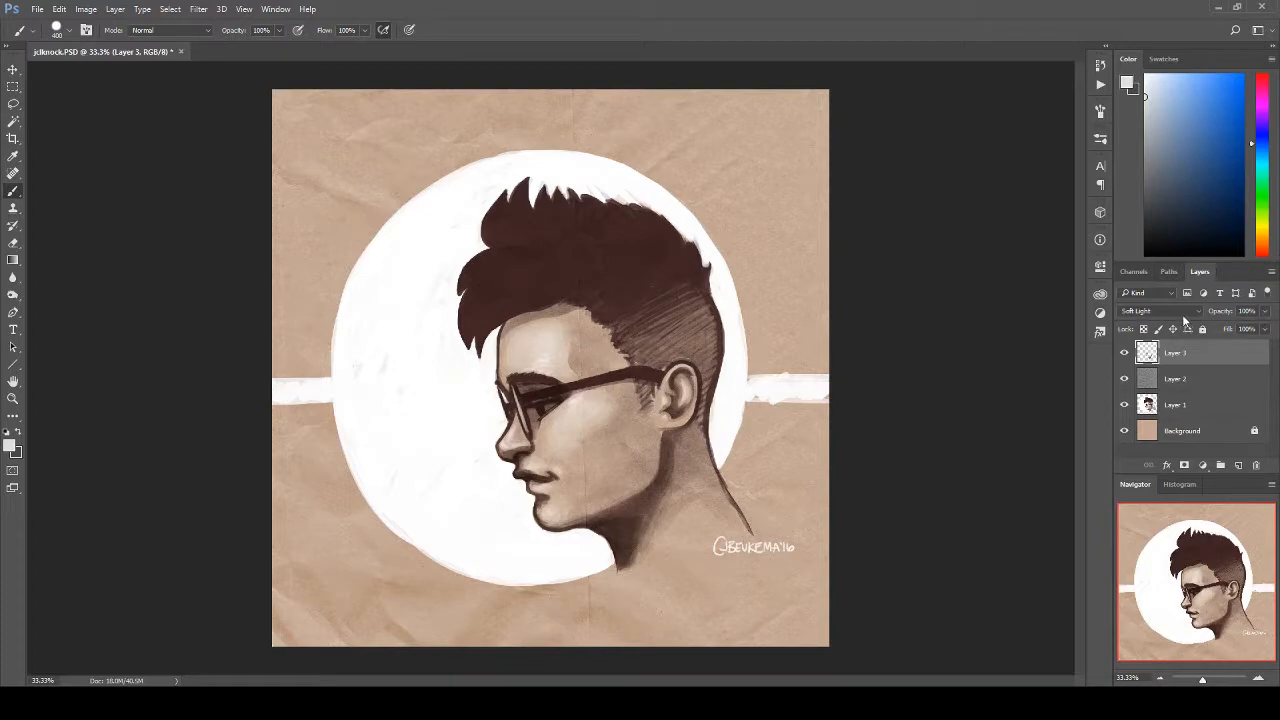
pyautogui.click(1125, 354)
pyautogui.click(1125, 354)
pyautogui.click(1127, 356)
pyautogui.click(1125, 354)
# Step: Fill a new layer with a light-to-dark grey linear gradient from the canvas top to its bottom and set it to Overlay
pyautogui.click(1237, 467)
pyautogui.click(13, 259)
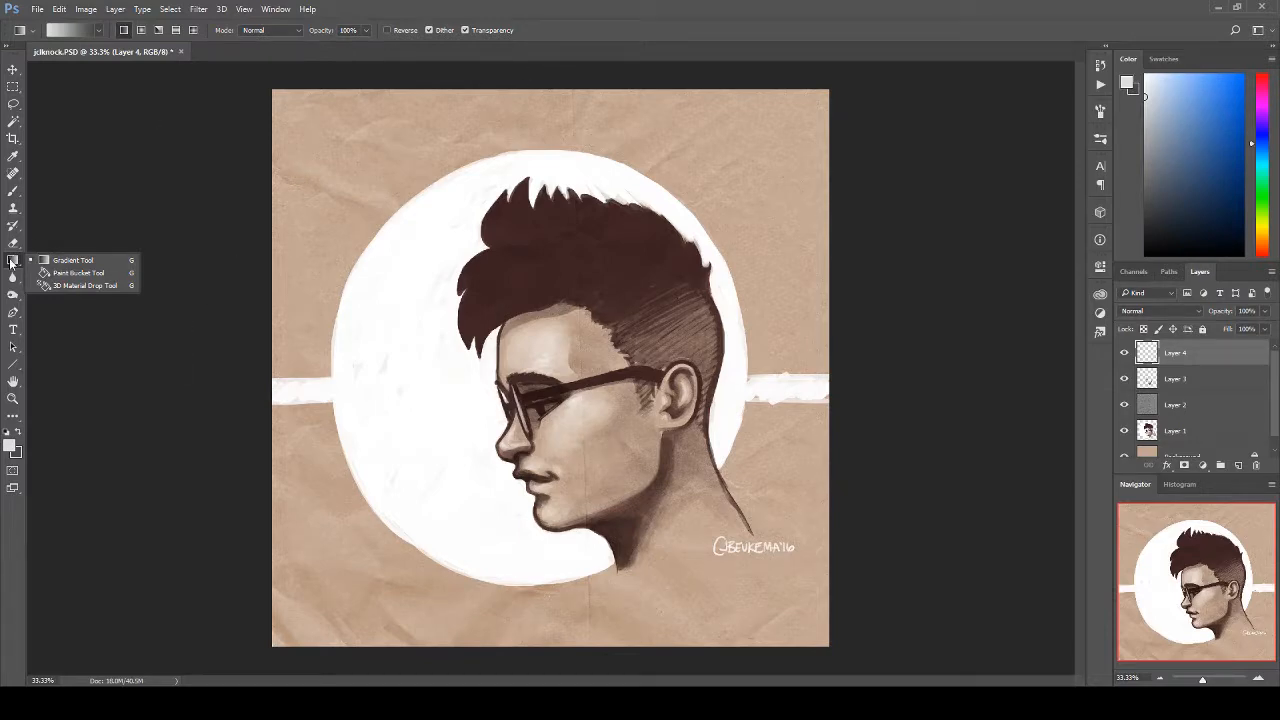
pyautogui.click(601, 33)
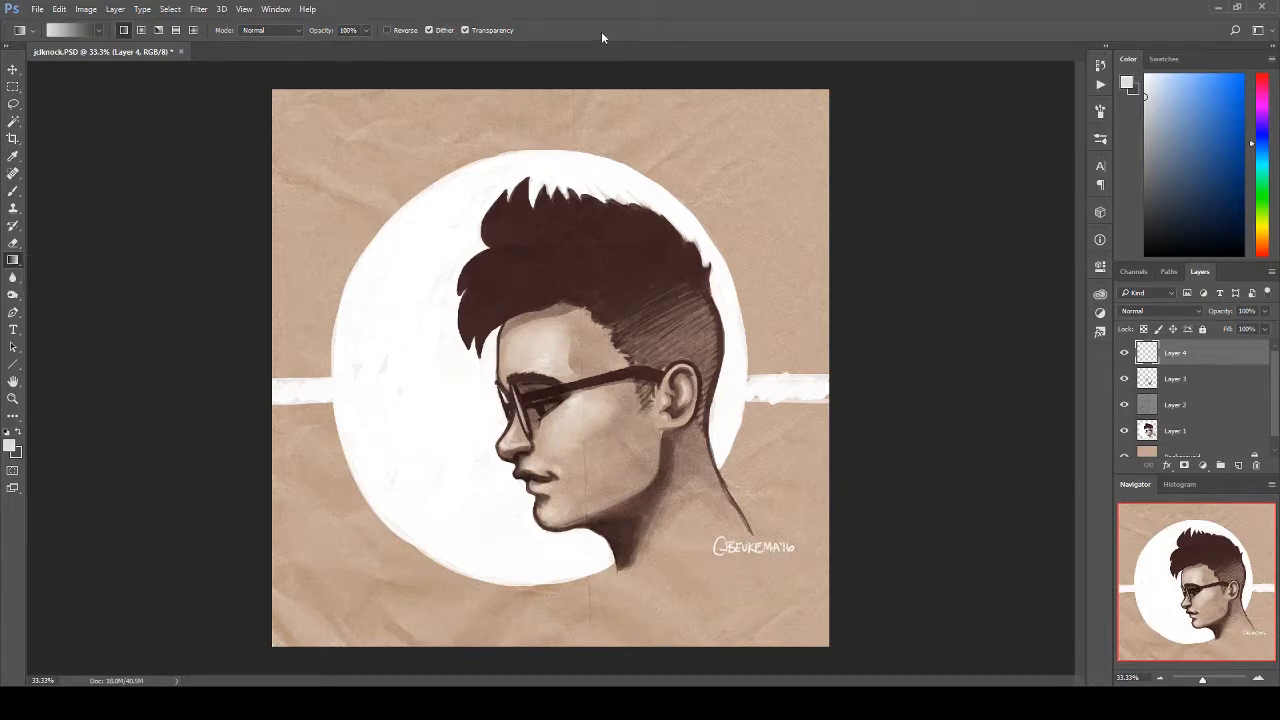
pyautogui.moveTo(552, 90); pyautogui.dragTo(634, 648)
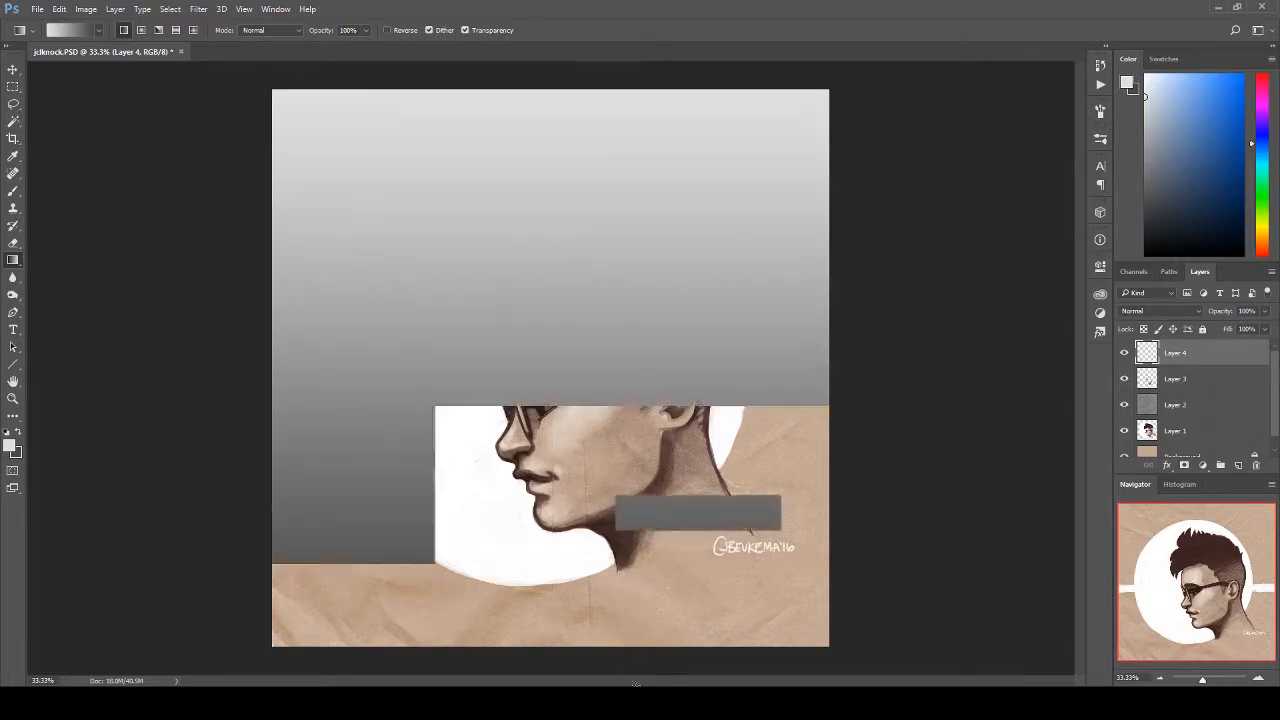
pyautogui.click(1161, 317)
pyautogui.click(1141, 444)
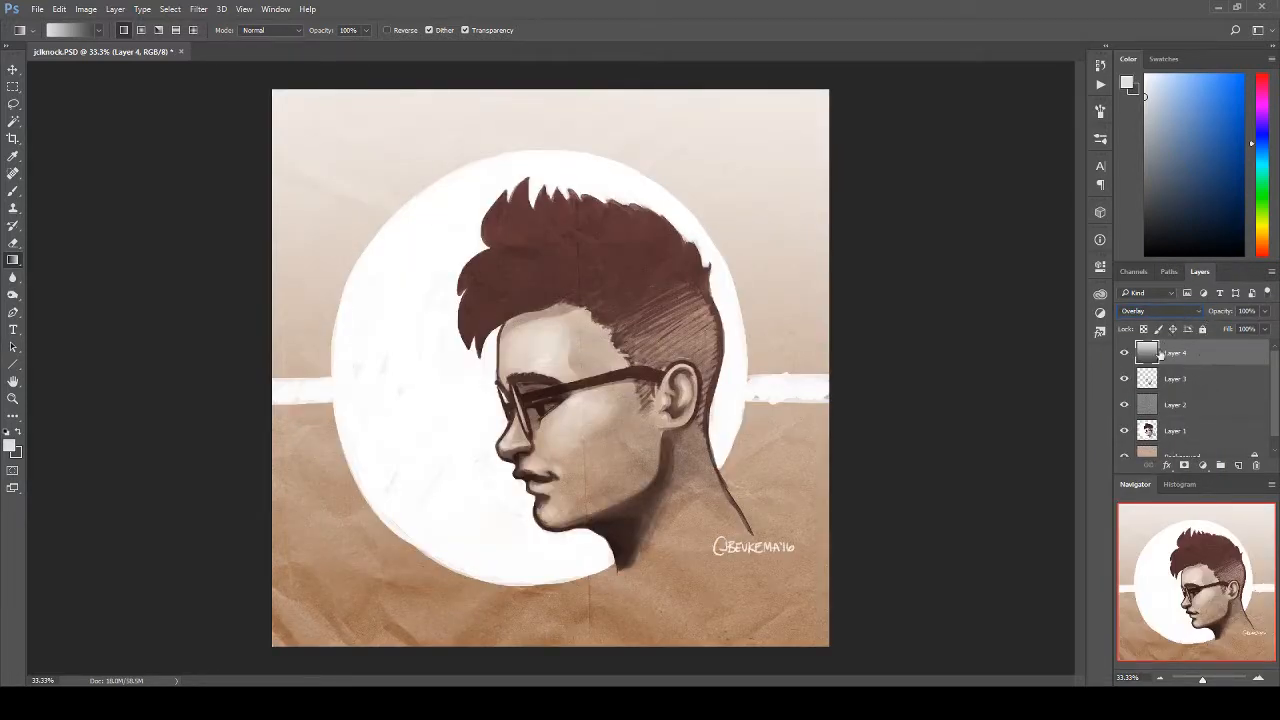
# Step: Switch the grey gradient layer to Normal and preview its darkening blend modes, from Multiply through Darker Color
pyautogui.click(1172, 314)
pyautogui.click(1168, 326)
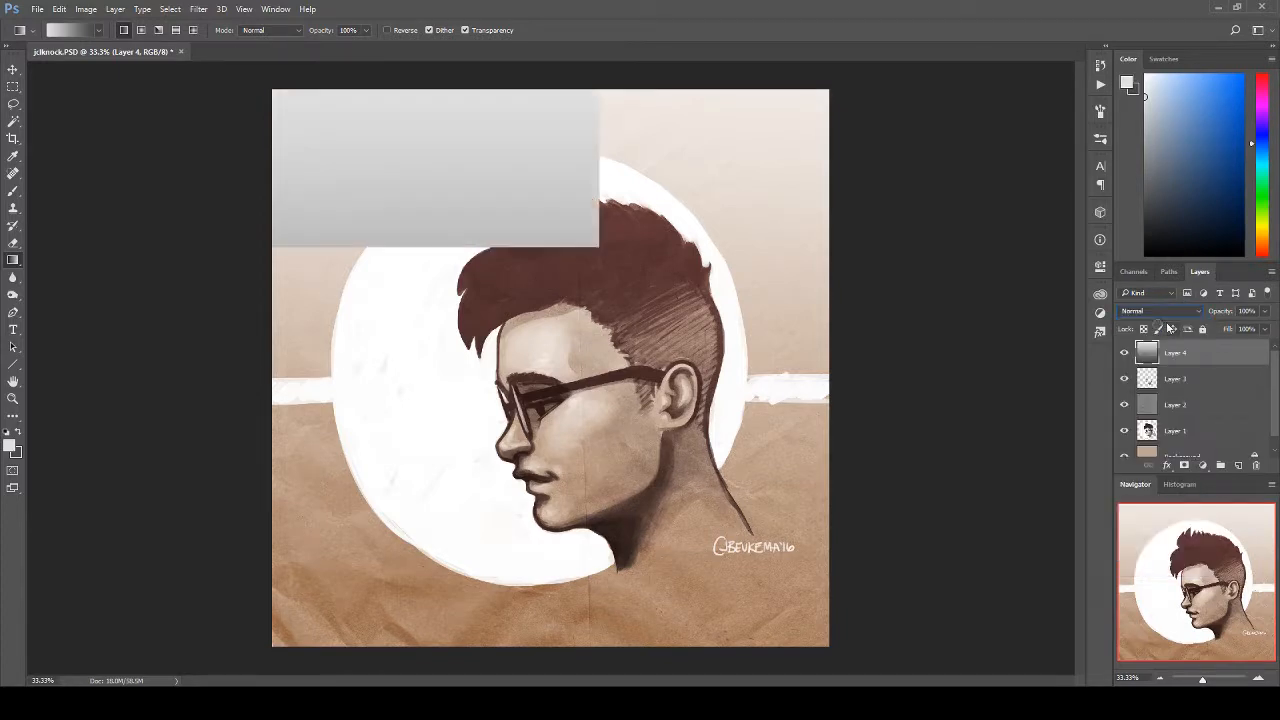
pyautogui.press('Down')
pyautogui.press('Down')
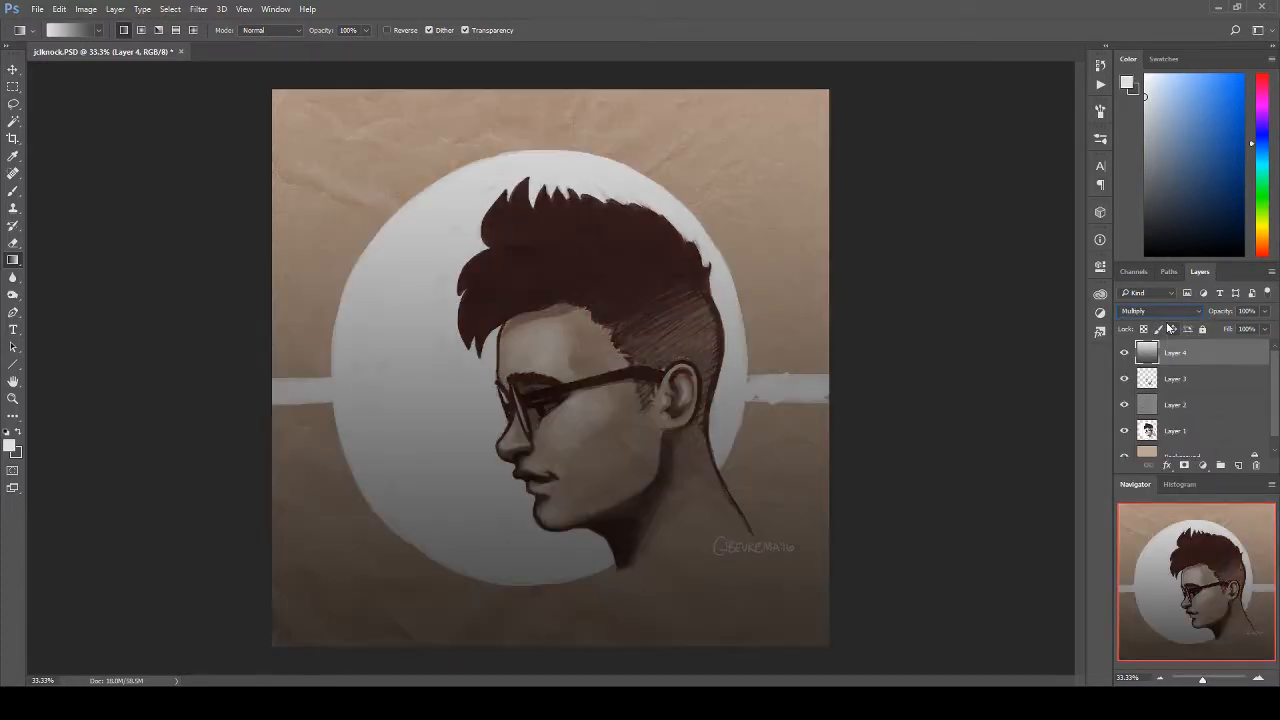
pyautogui.press('Down')
pyautogui.press('Down')
pyautogui.press('Down')
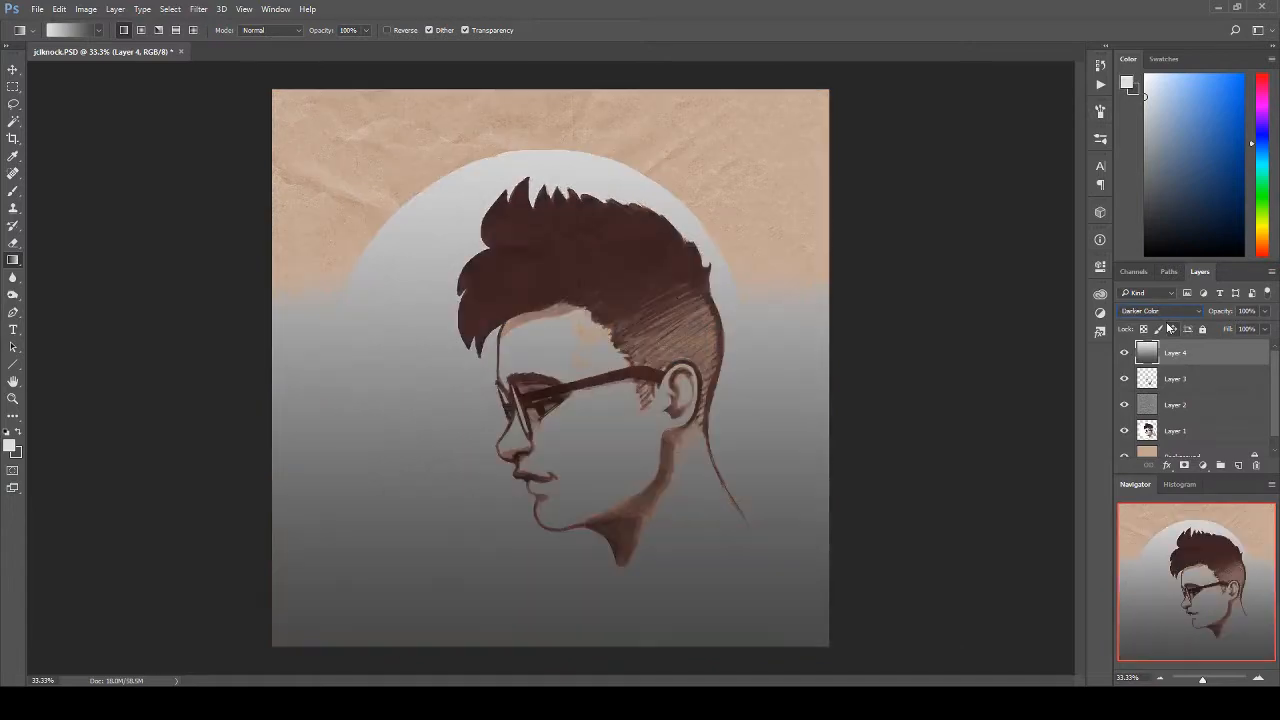
# Step: Preview the lightening blend modes on the gradient layer, including Lighten, Screen and Linear Dodge (Add)
pyautogui.press('Down')
pyautogui.press('Down')
pyautogui.press('Up')
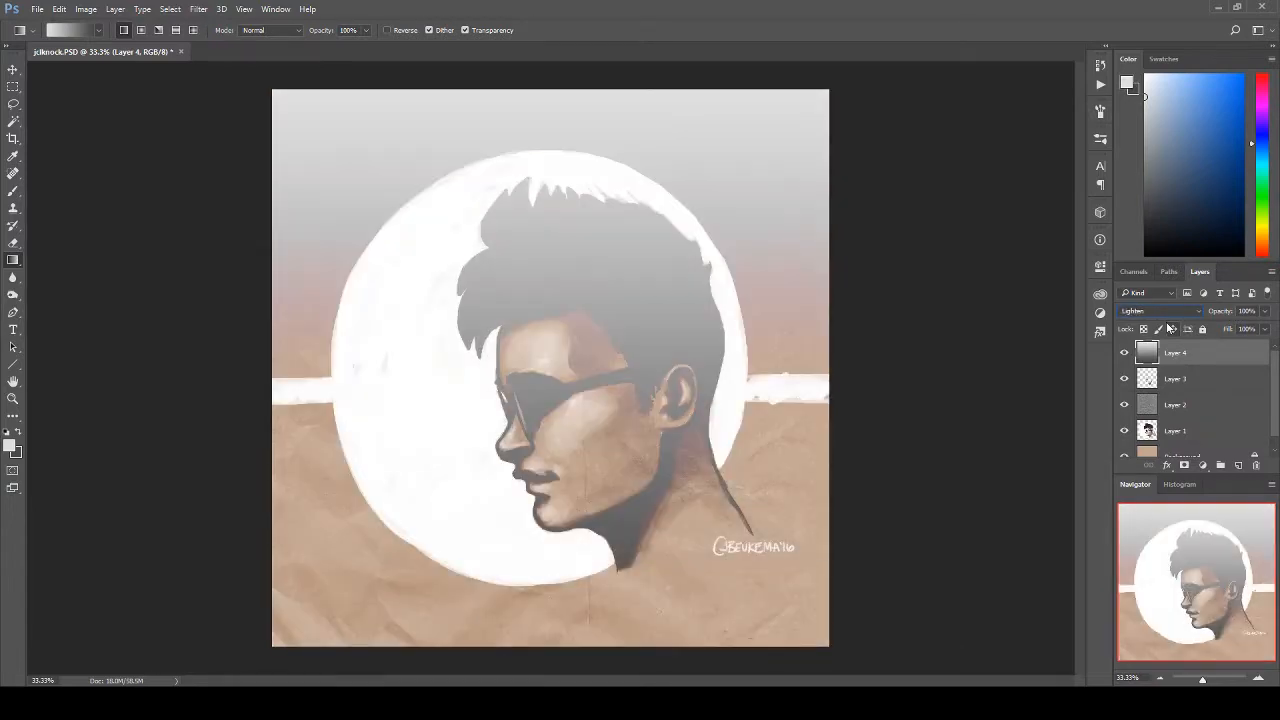
pyautogui.press('Down')
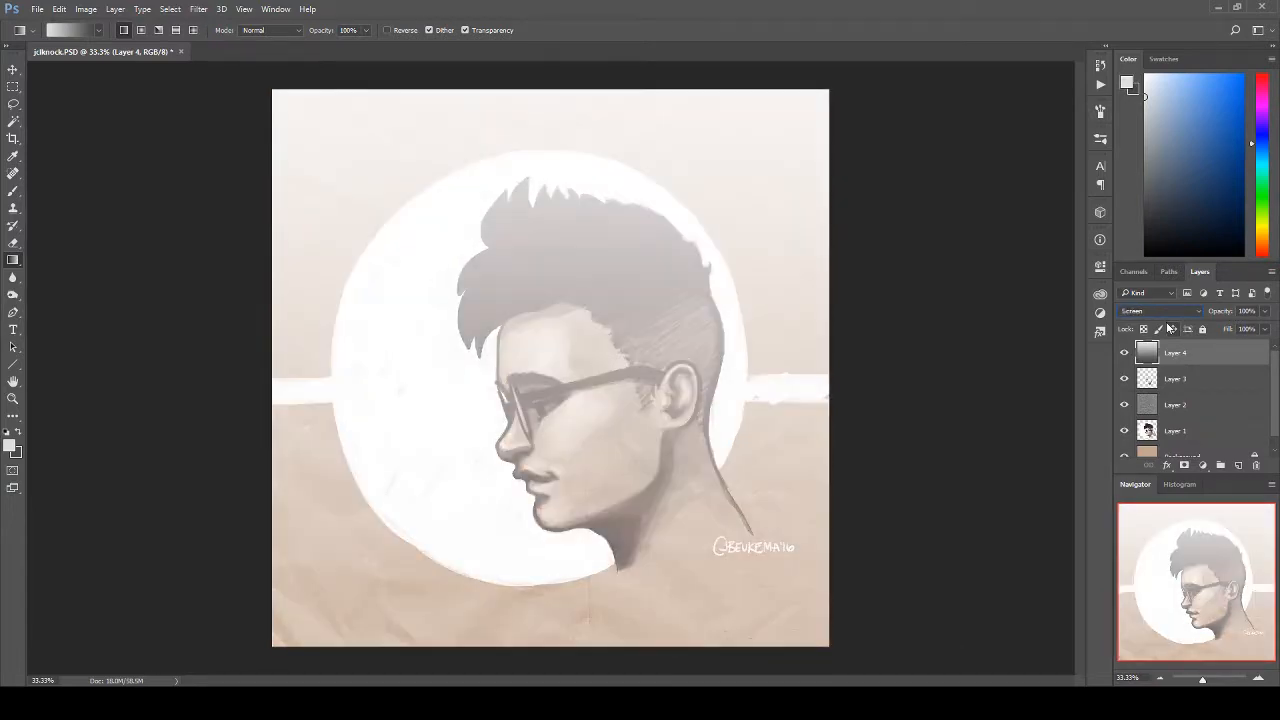
pyautogui.press('Down')
pyautogui.press('Down')
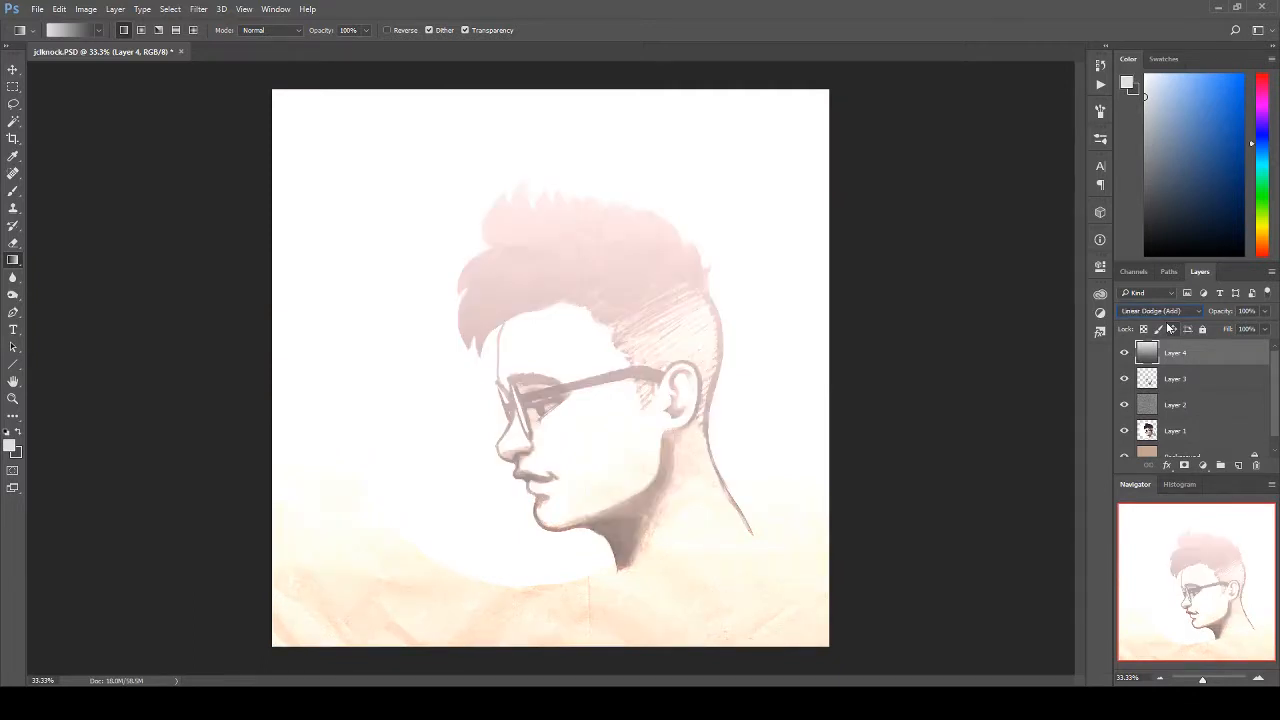
pyautogui.press('Down')
# Step: Preview the contrast blend modes on the gradient layer, from Overlay and Soft Light through Vivid Light to Hard Mix
pyautogui.press('Down')
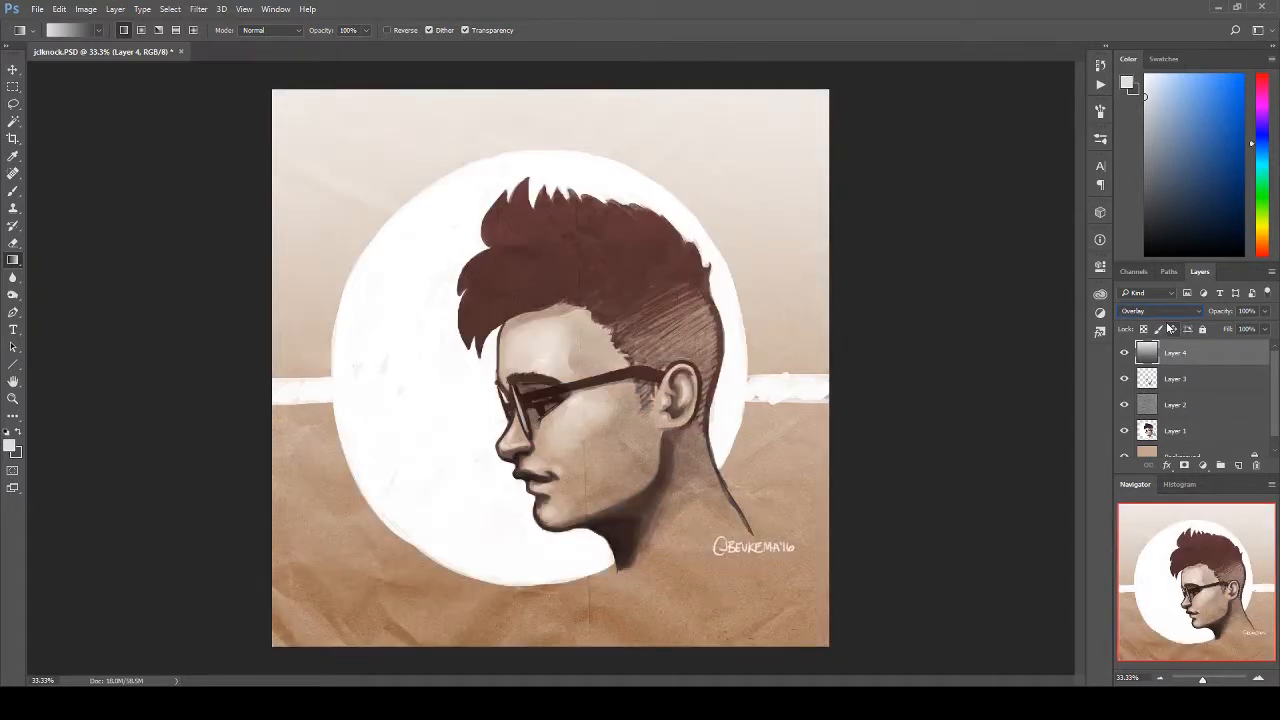
pyautogui.press('Down')
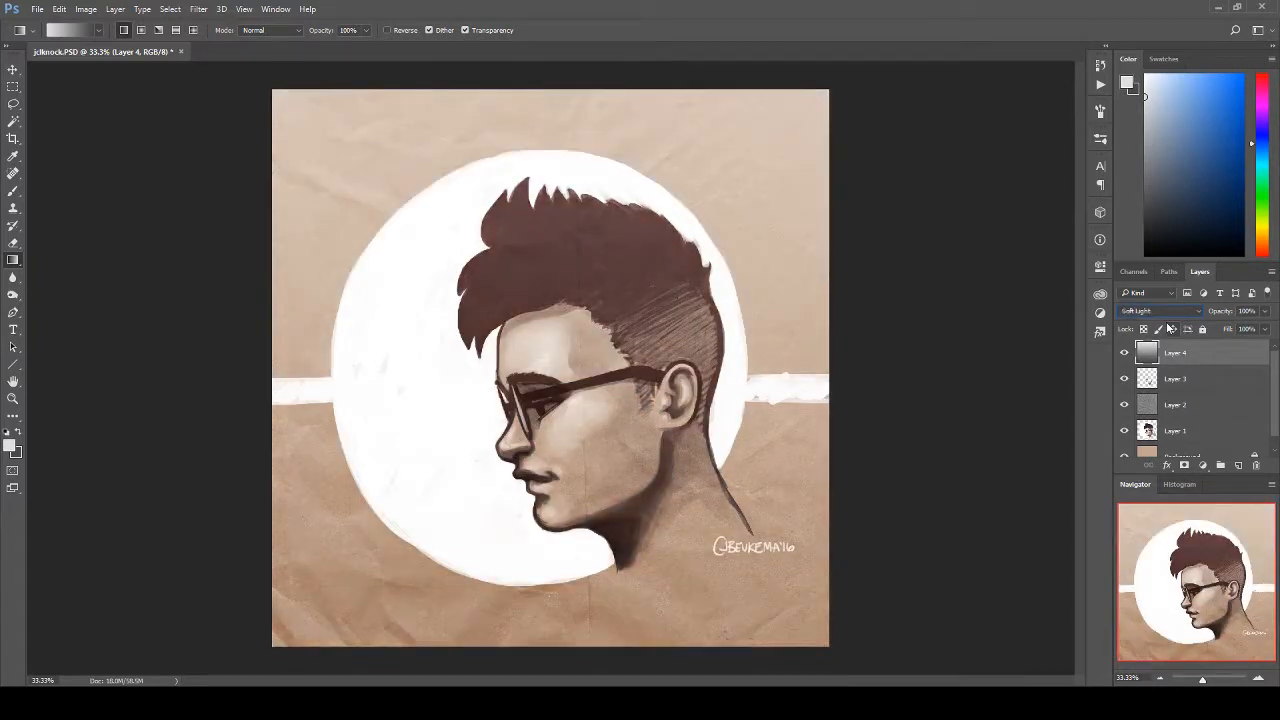
pyautogui.press('Down')
pyautogui.press('Down')
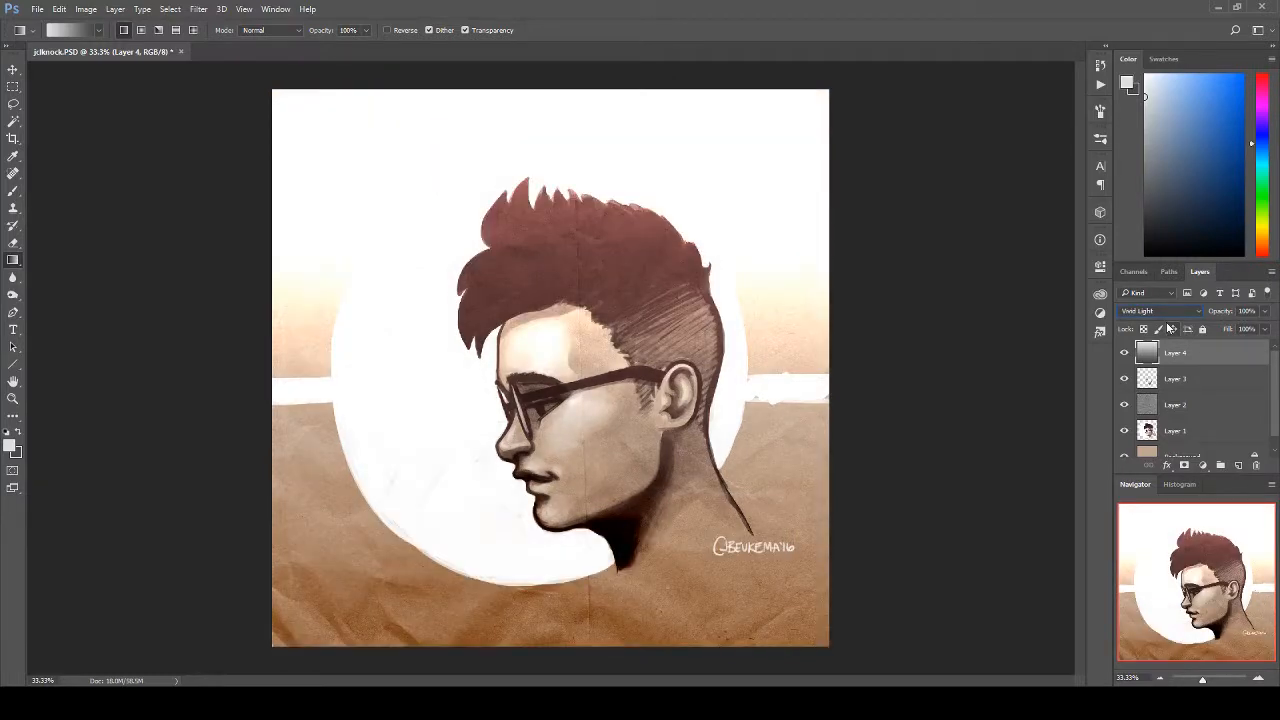
pyautogui.press('Down')
# Step: Preview the comparative and color blend modes on the gradient layer, including Subtract and Saturation
pyautogui.press('Down')
pyautogui.press('Down')
pyautogui.press('Down')
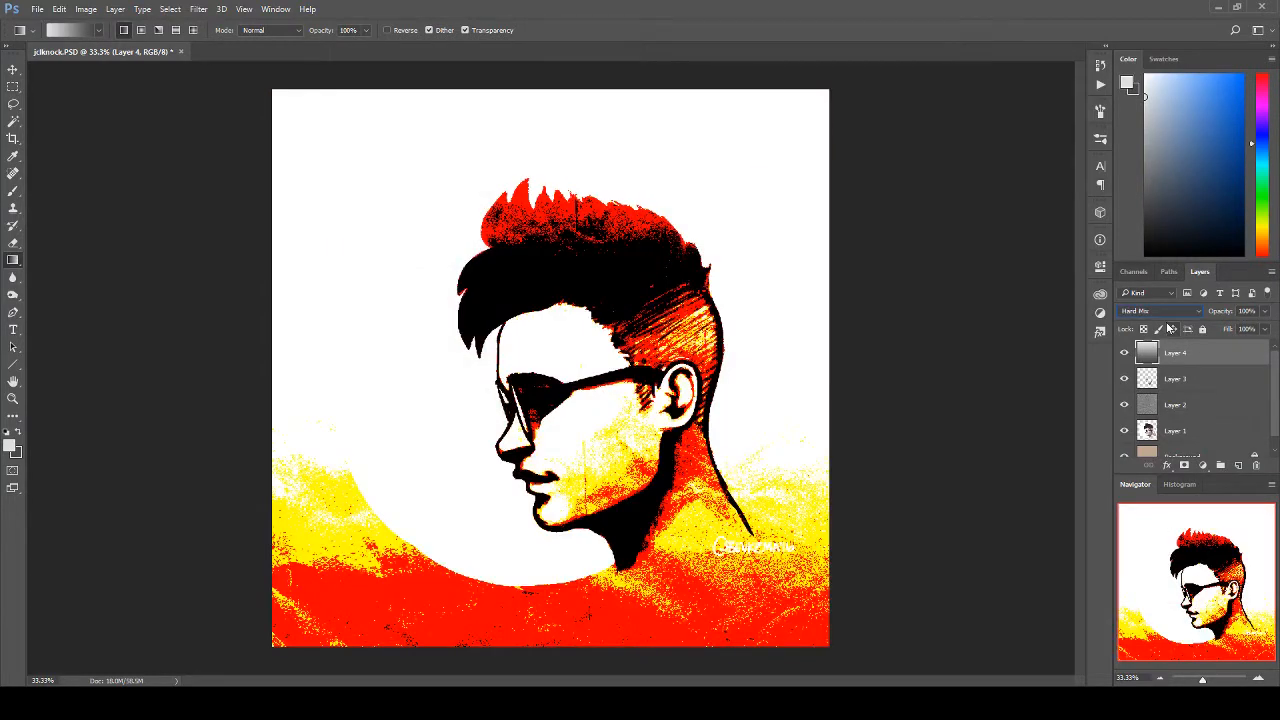
pyautogui.press('Down')
pyautogui.press('Down')
pyautogui.press('Down')
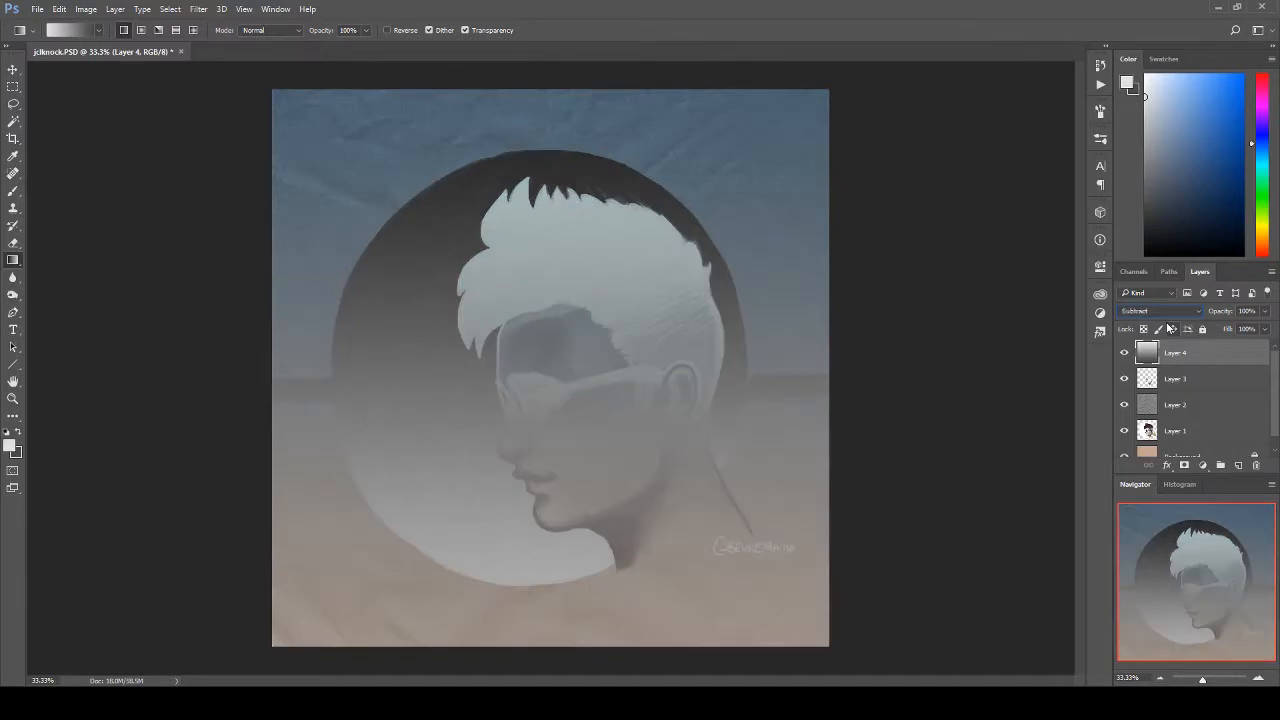
pyautogui.press('Down')
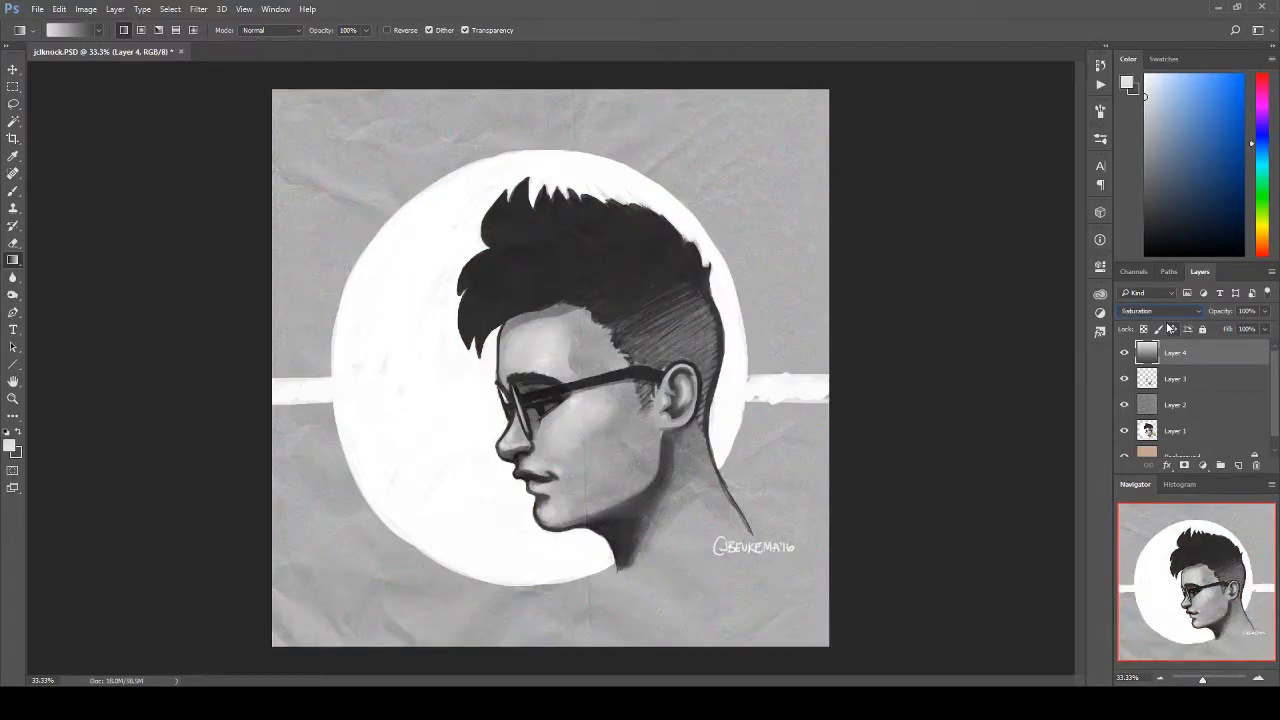
# Step: Set the gradient layer's blend mode back to Normal and hide the layer
pyautogui.click(1150, 311)
pyautogui.click(1140, 316)
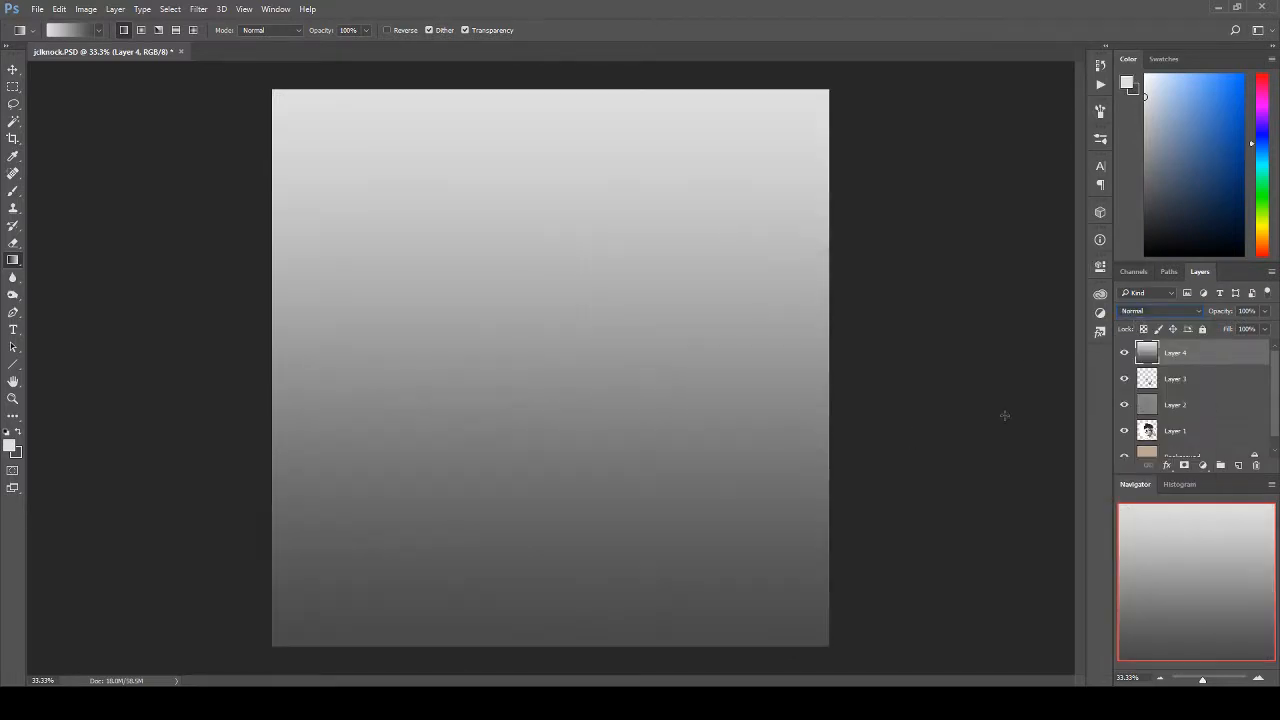
pyautogui.click(1124, 353)
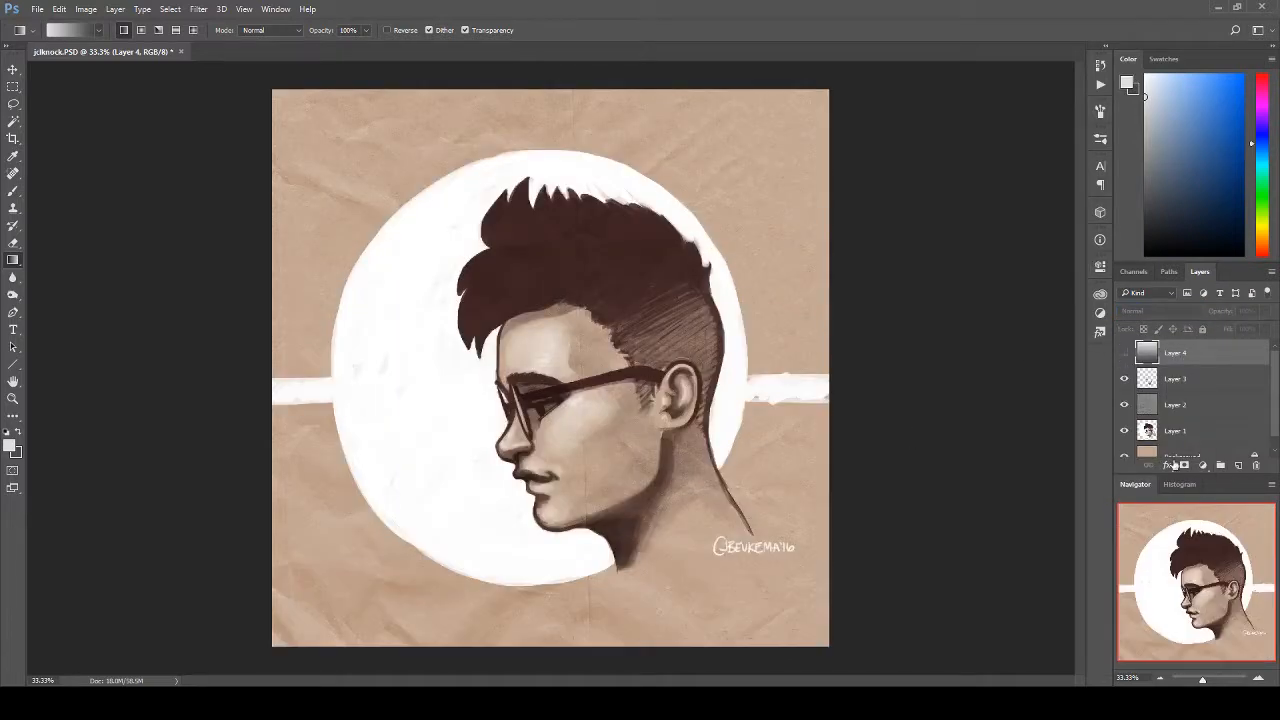
# Step: Switch the painted shading layer, Layer 3, to Normal and preview its darkening modes, including Darken, Color Burn and Darker Color
pyautogui.click(1162, 382)
pyautogui.click(1156, 312)
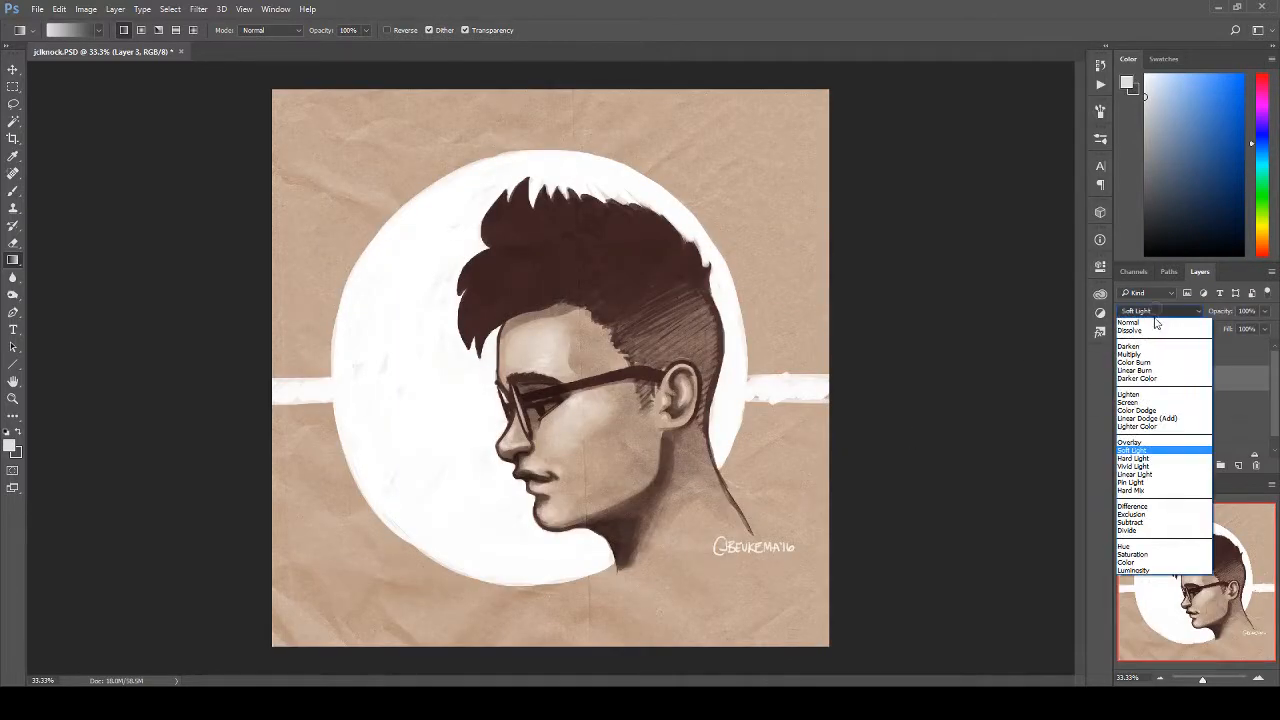
pyautogui.click(1156, 322)
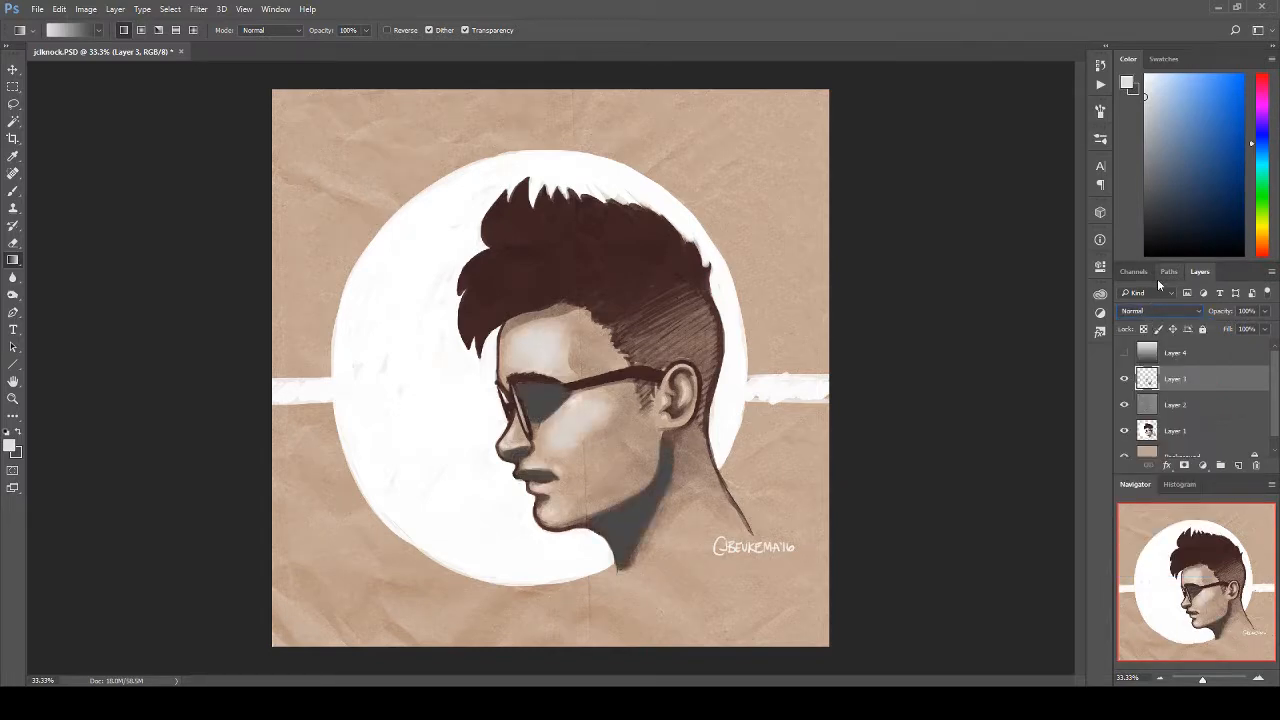
pyautogui.press('Down')
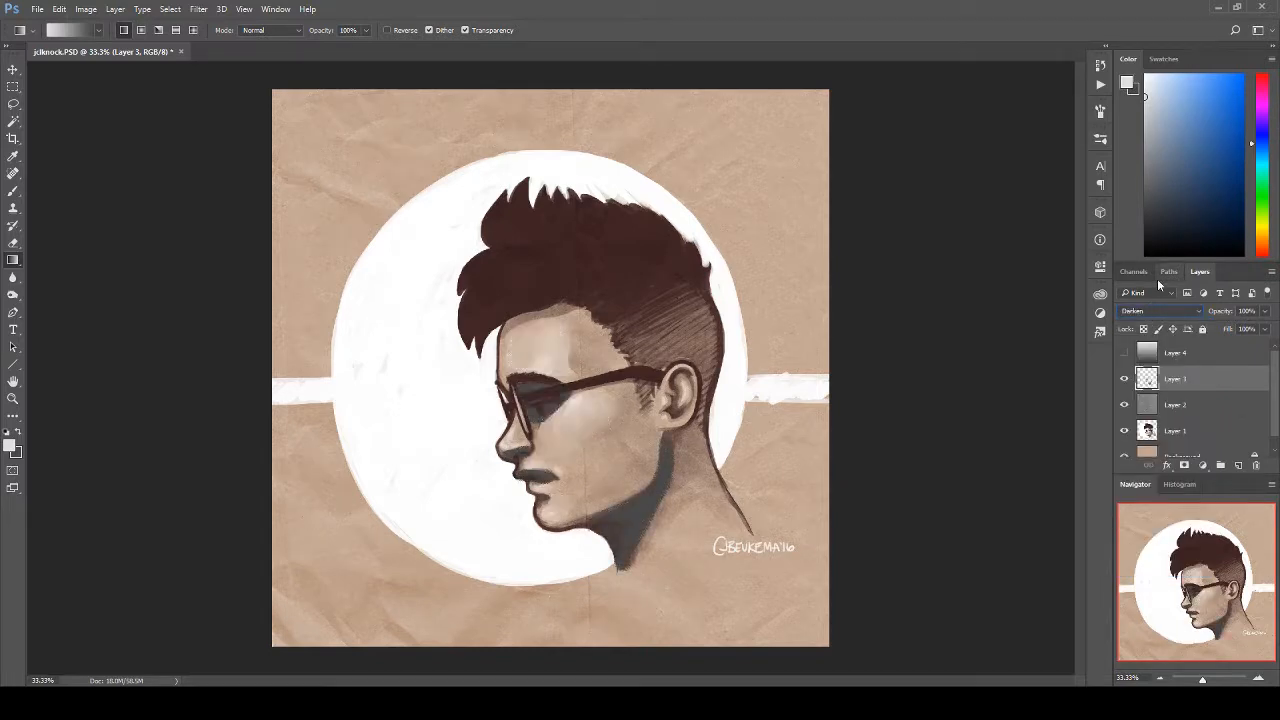
pyautogui.press('Down')
pyautogui.press('Down')
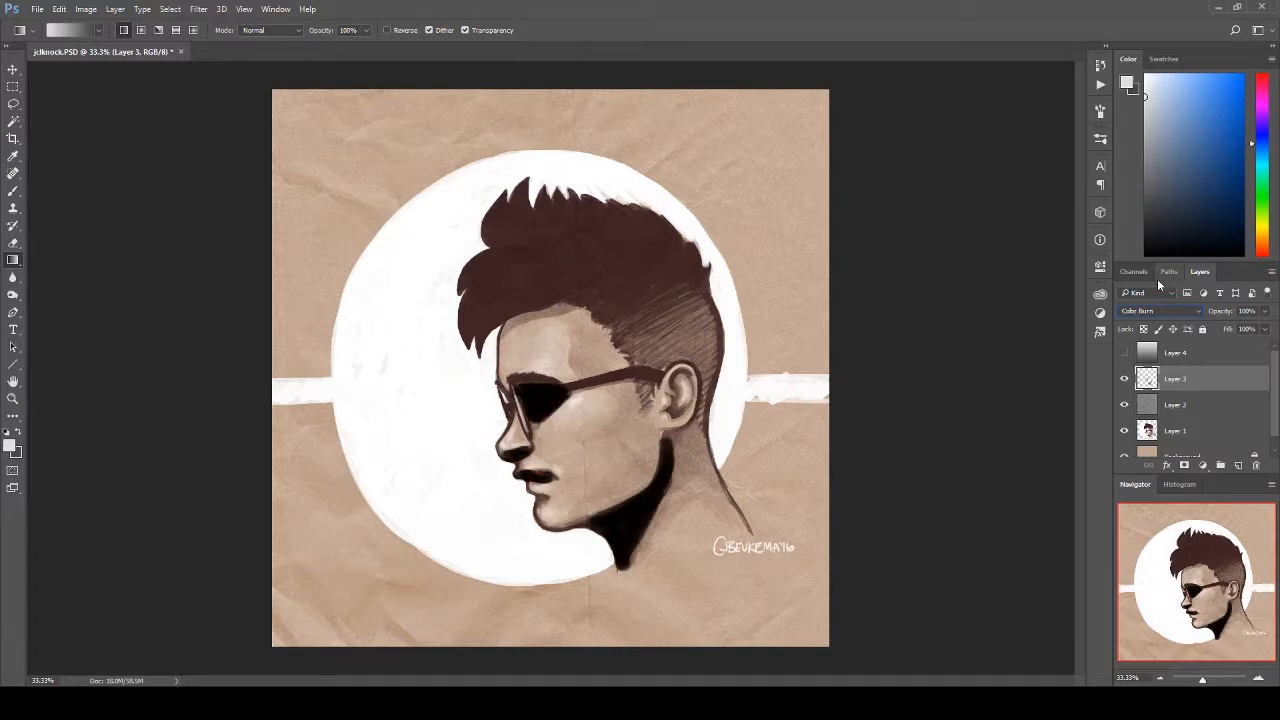
pyautogui.press('Down')
pyautogui.press('Down')
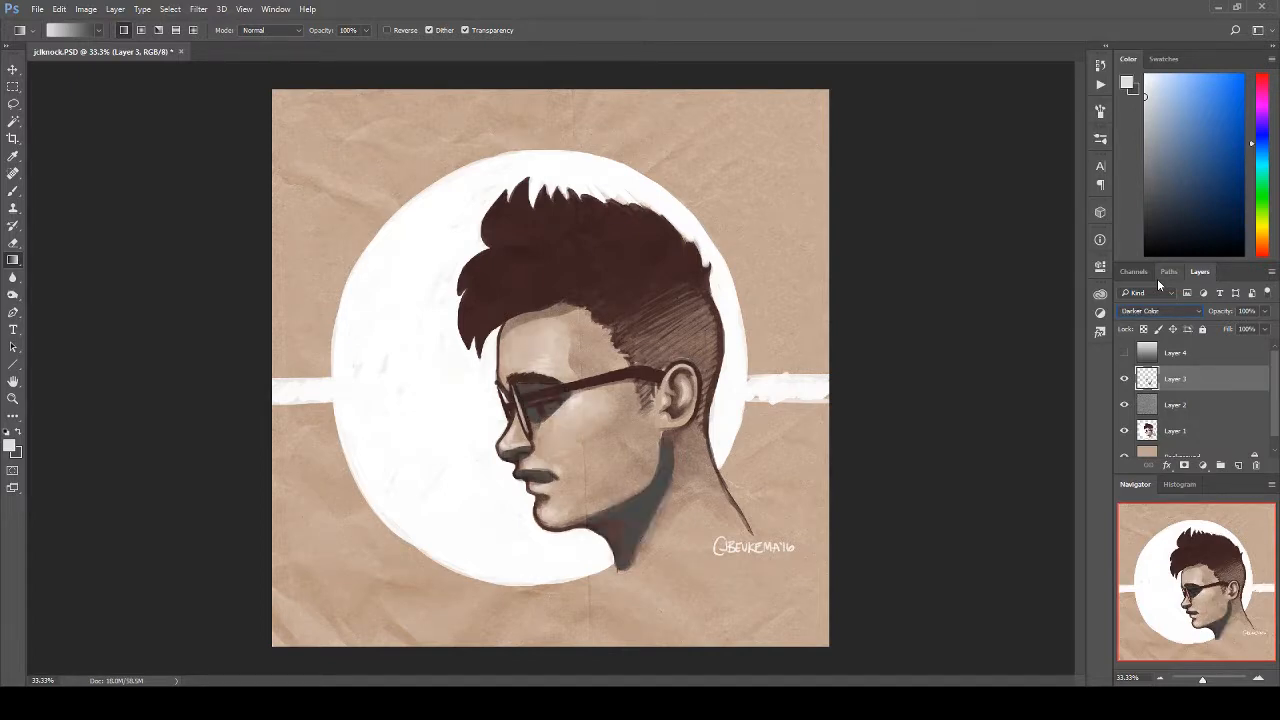
# Step: Preview the lightening blend modes on the painted shading layer, including Screen and Linear Dodge (Add)
pyautogui.press('Down')
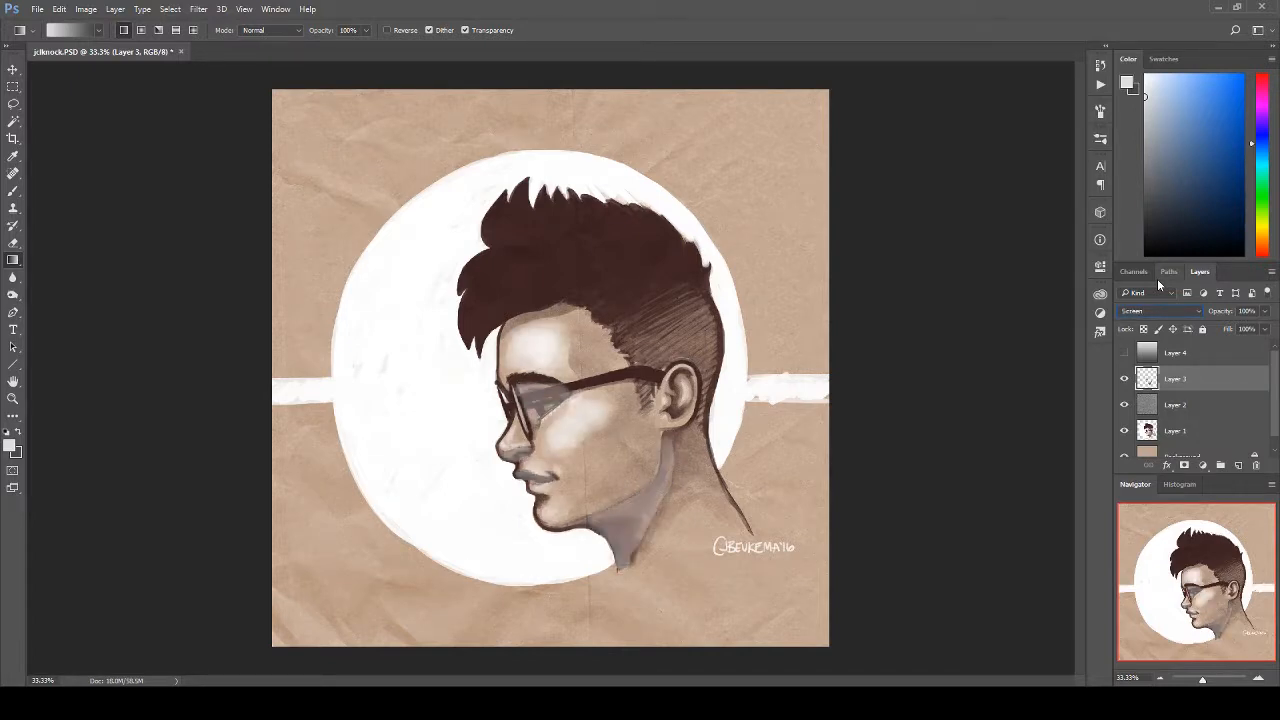
pyautogui.press('Down')
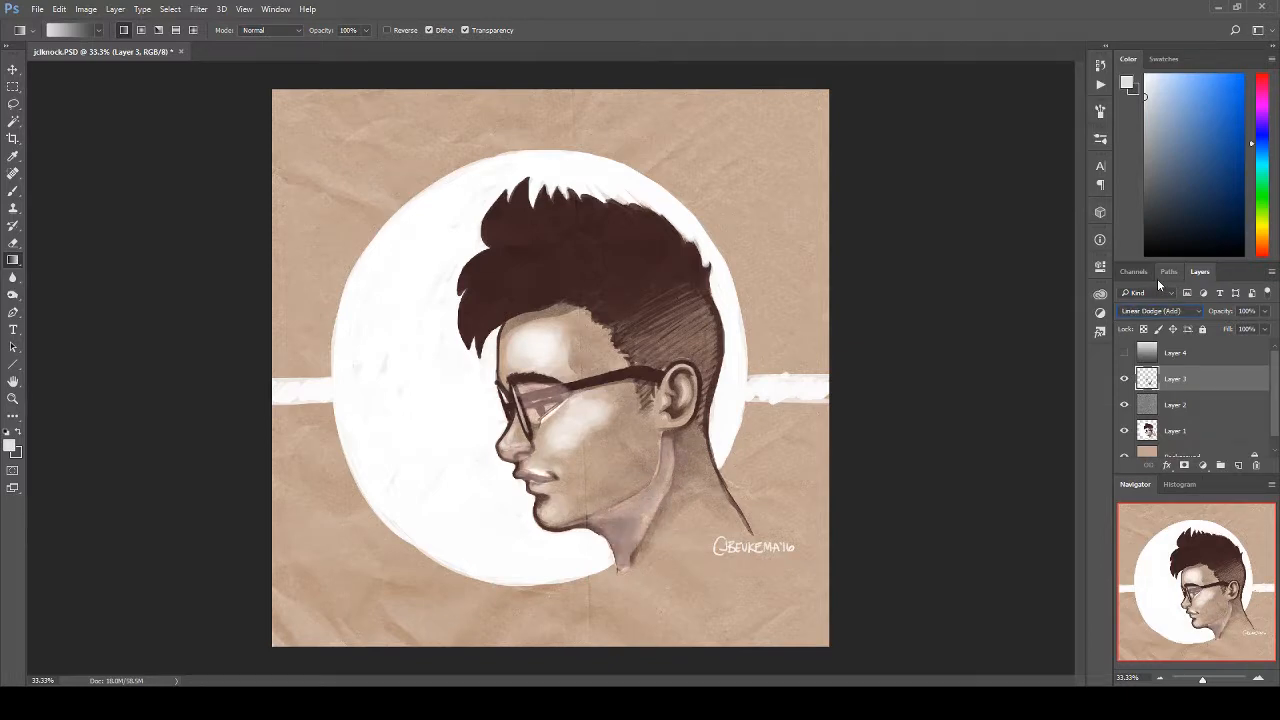
pyautogui.press('Down')
# Step: Preview the contrast blend modes on the painted shading layer, from Overlay through Pin Light
pyautogui.press('Down')
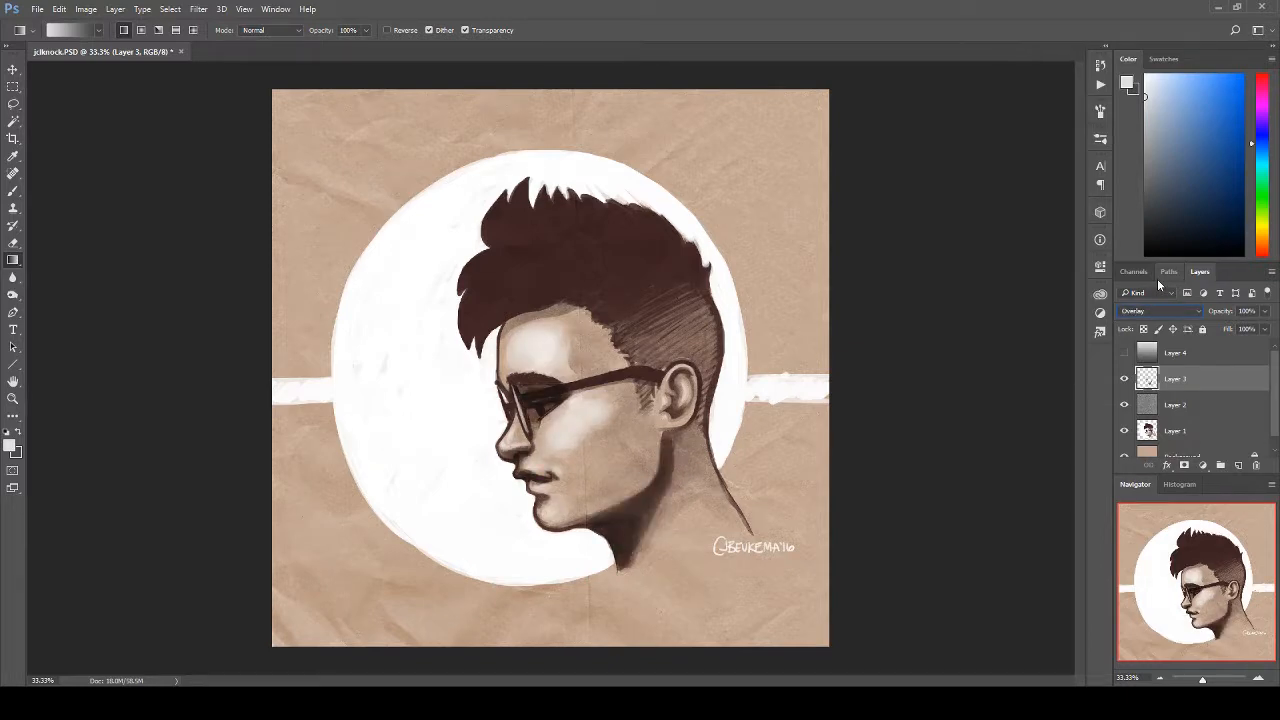
pyautogui.press('Down')
pyautogui.press('Down')
pyautogui.press('Down')
pyautogui.press('Down')
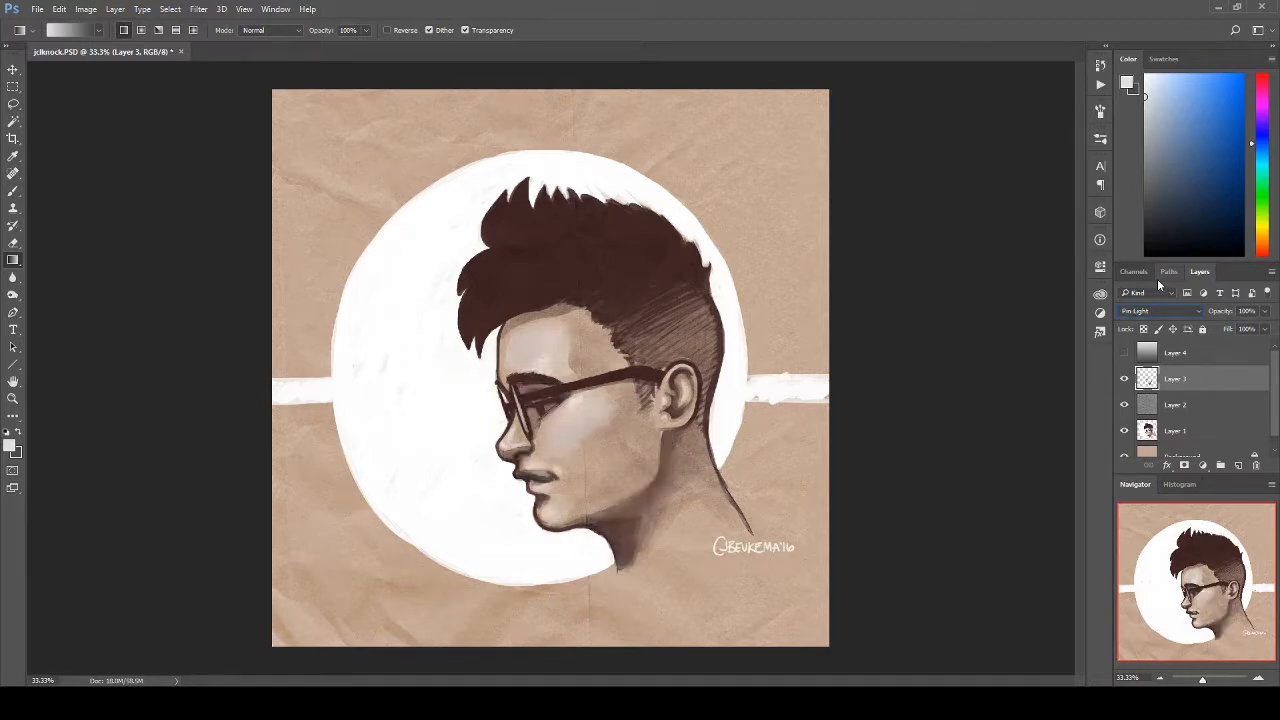
pyautogui.press('Down')
pyautogui.press('Down')
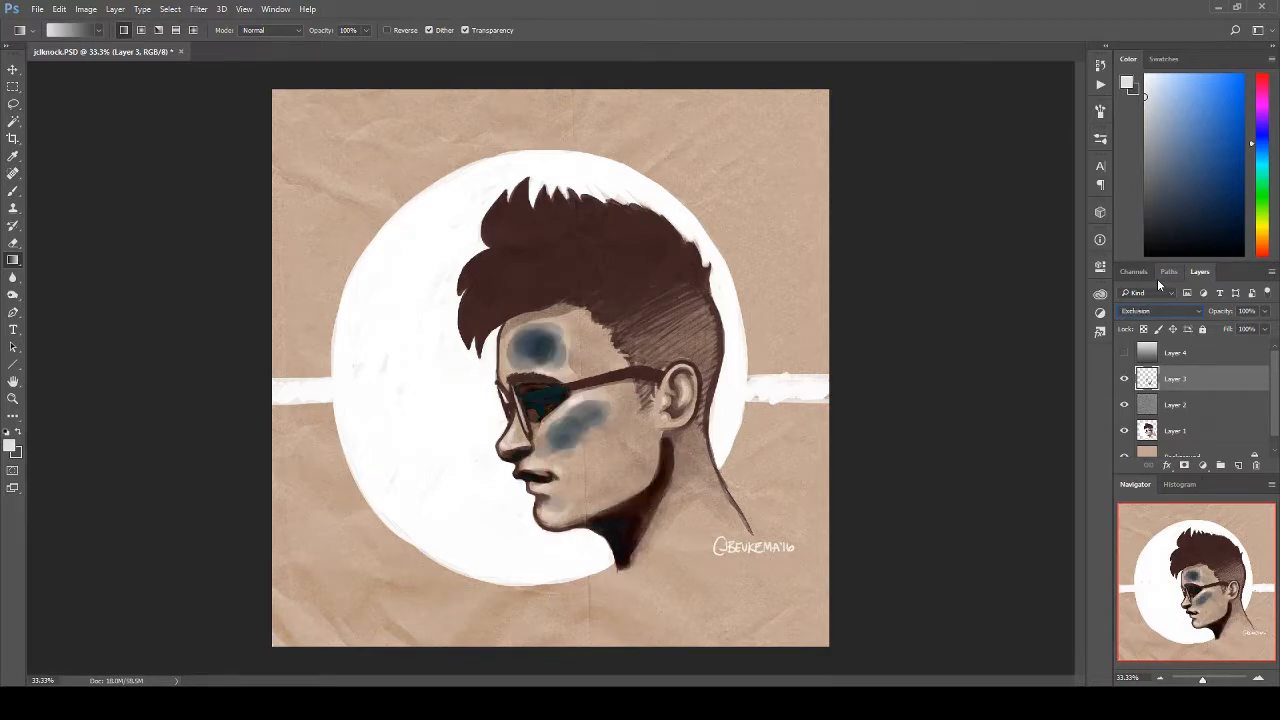
# Step: Preview Exclusion, Subtract, Saturation and Luminosity on the painted shading layer
pyautogui.press('Down')
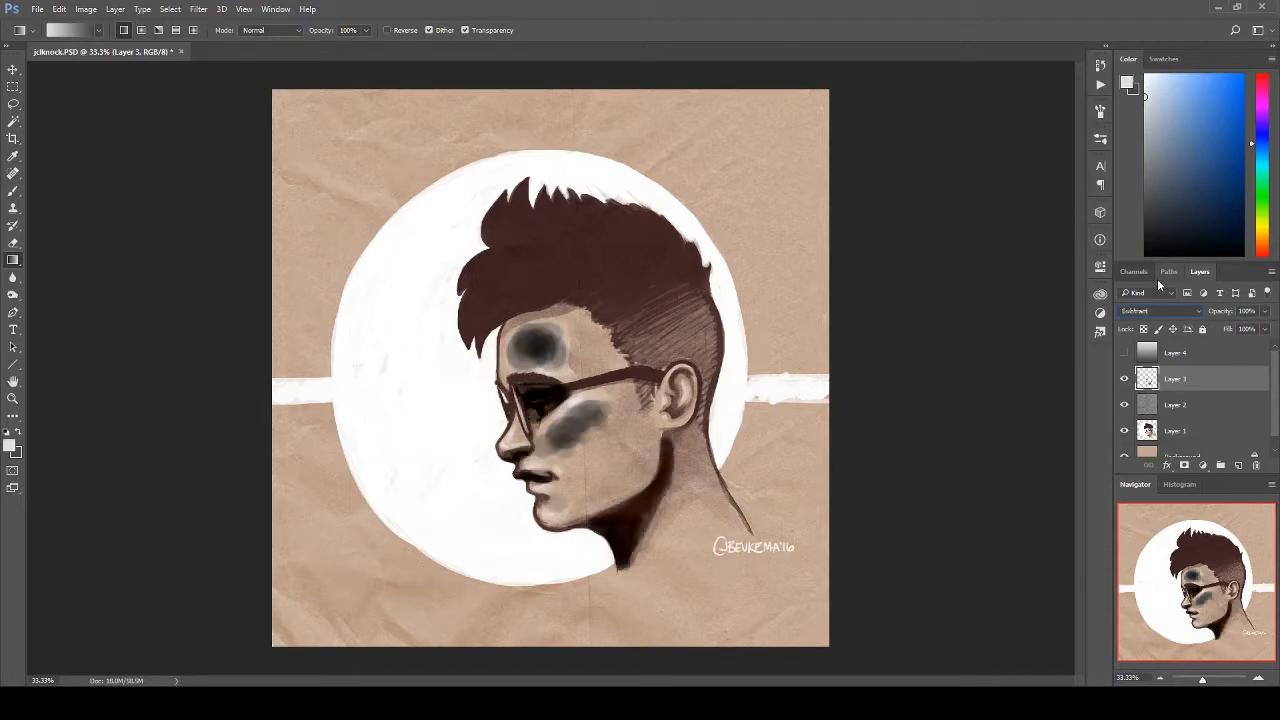
pyautogui.press('Down')
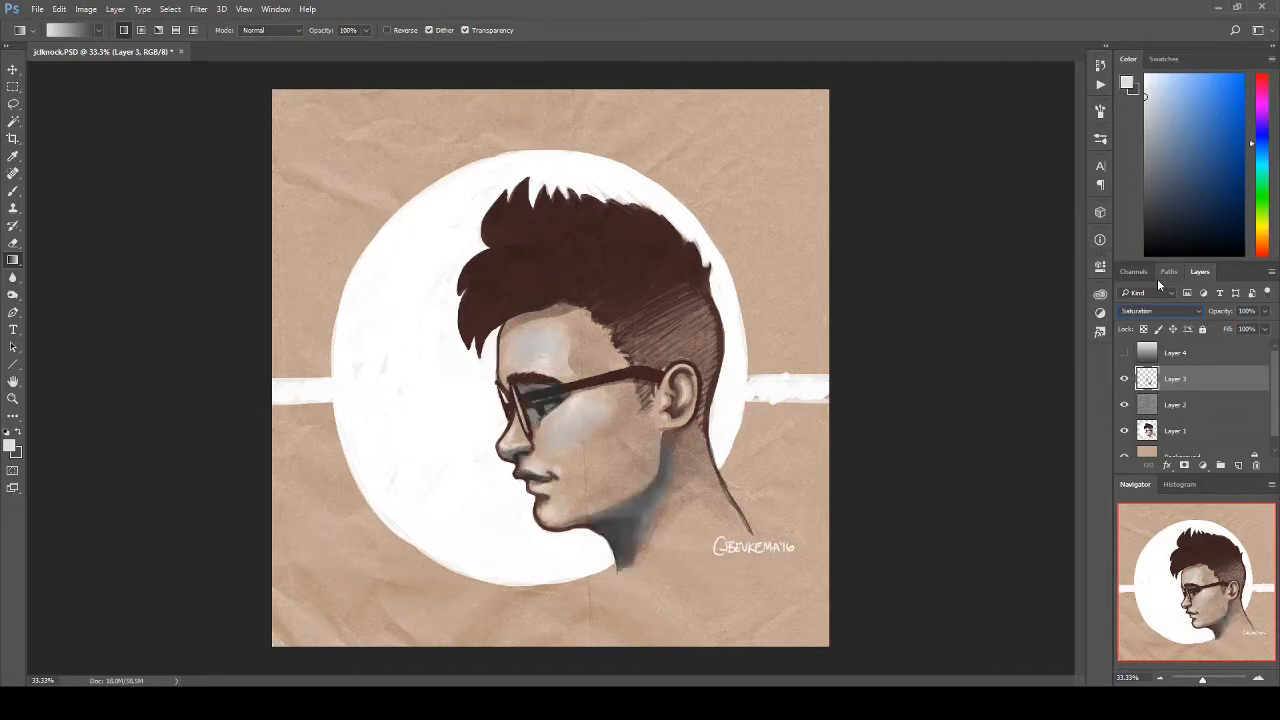
pyautogui.press('Down')
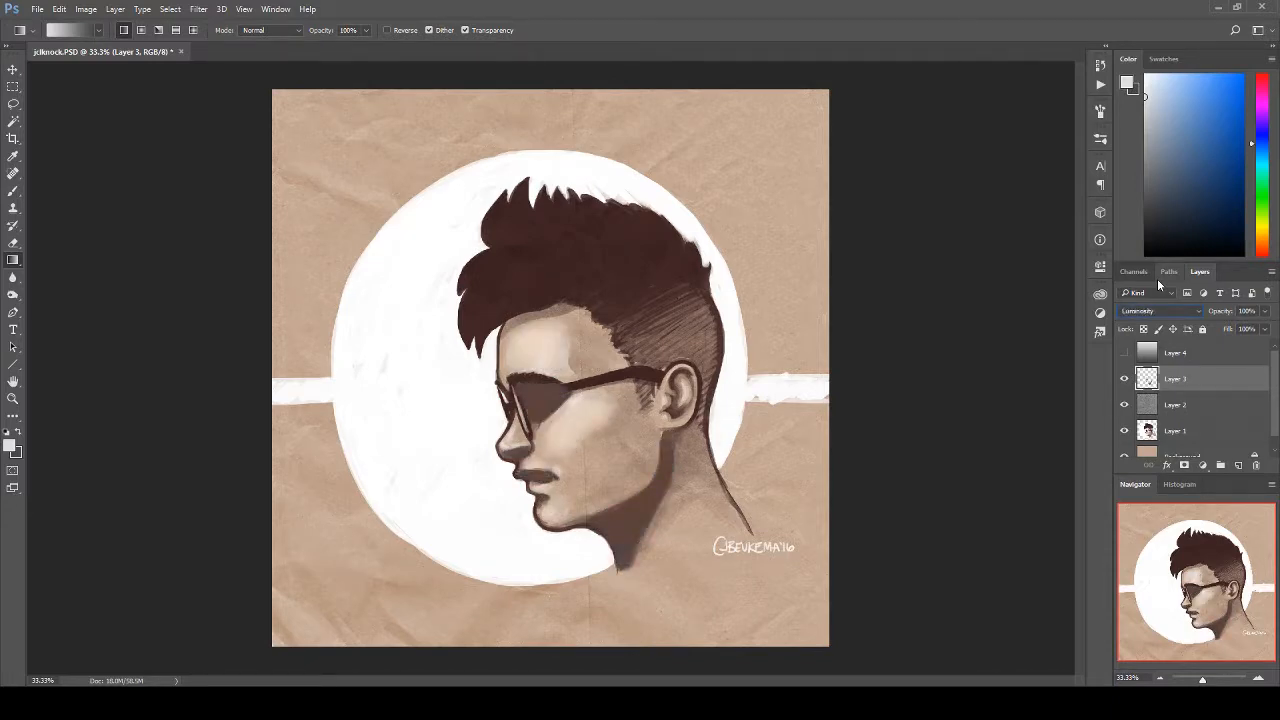
# Step: Return the painted shading layer to Normal and set its blend mode to Overlay
pyautogui.click(1176, 312)
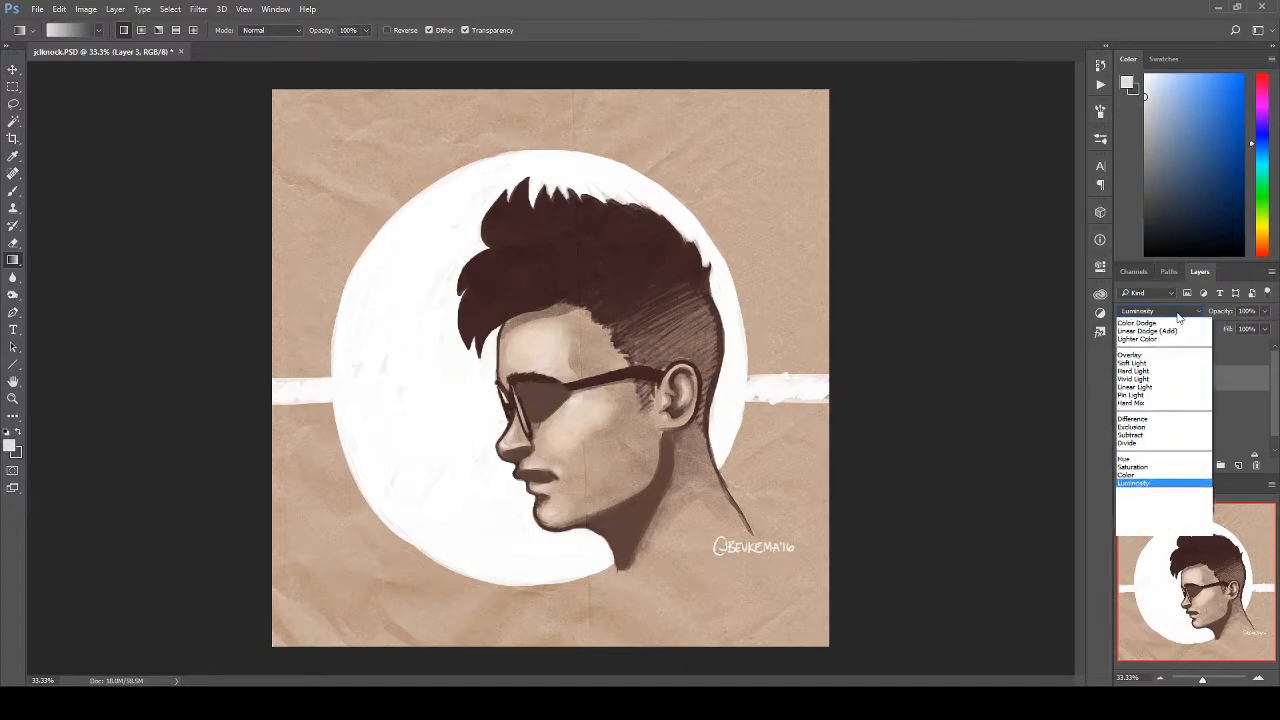
pyautogui.click(1163, 323)
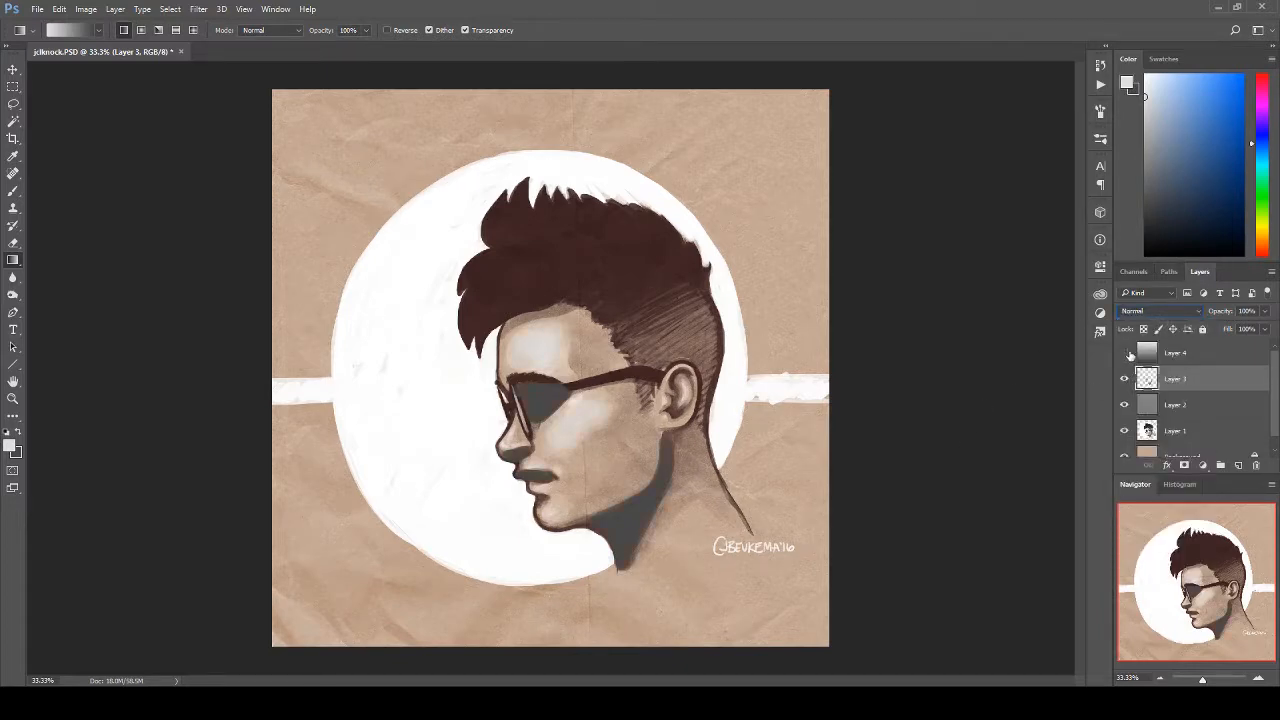
pyautogui.click(1176, 311)
pyautogui.click(1136, 443)
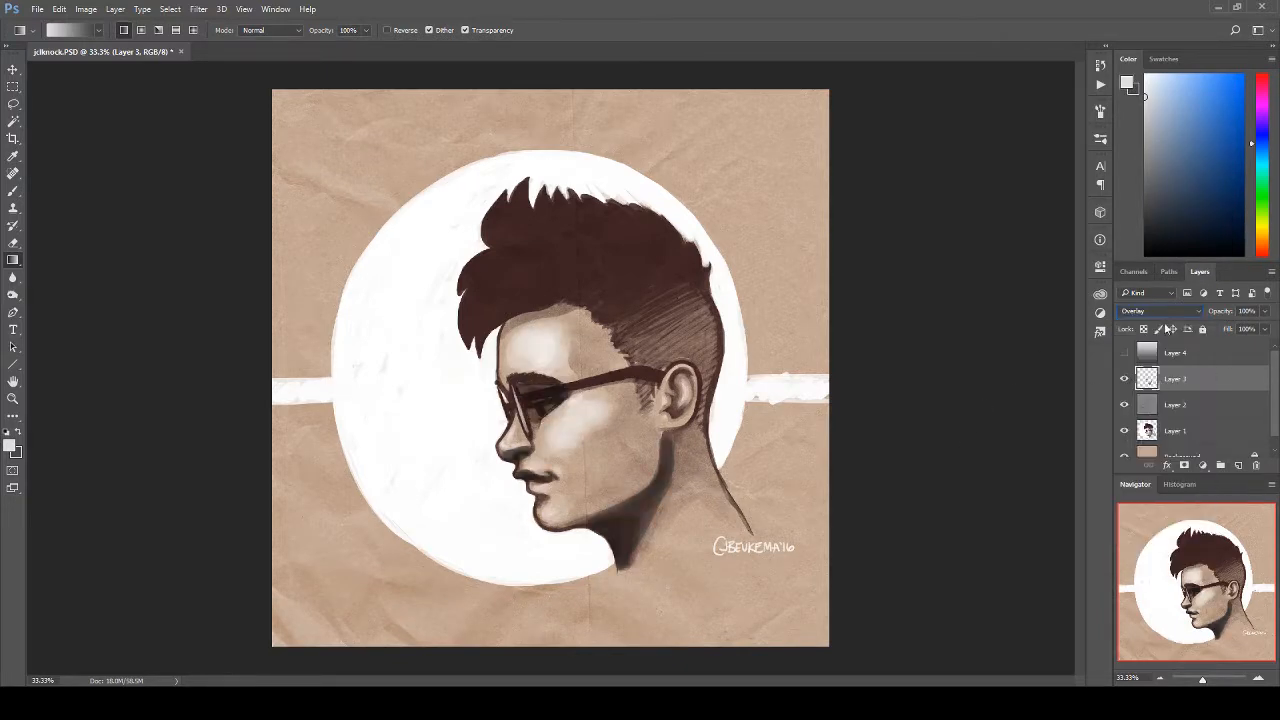
# Step: Show the grey gradient layer, Layer 4, again and set its blend mode to Overlay
pyautogui.click(1124, 353)
pyautogui.click(1170, 354)
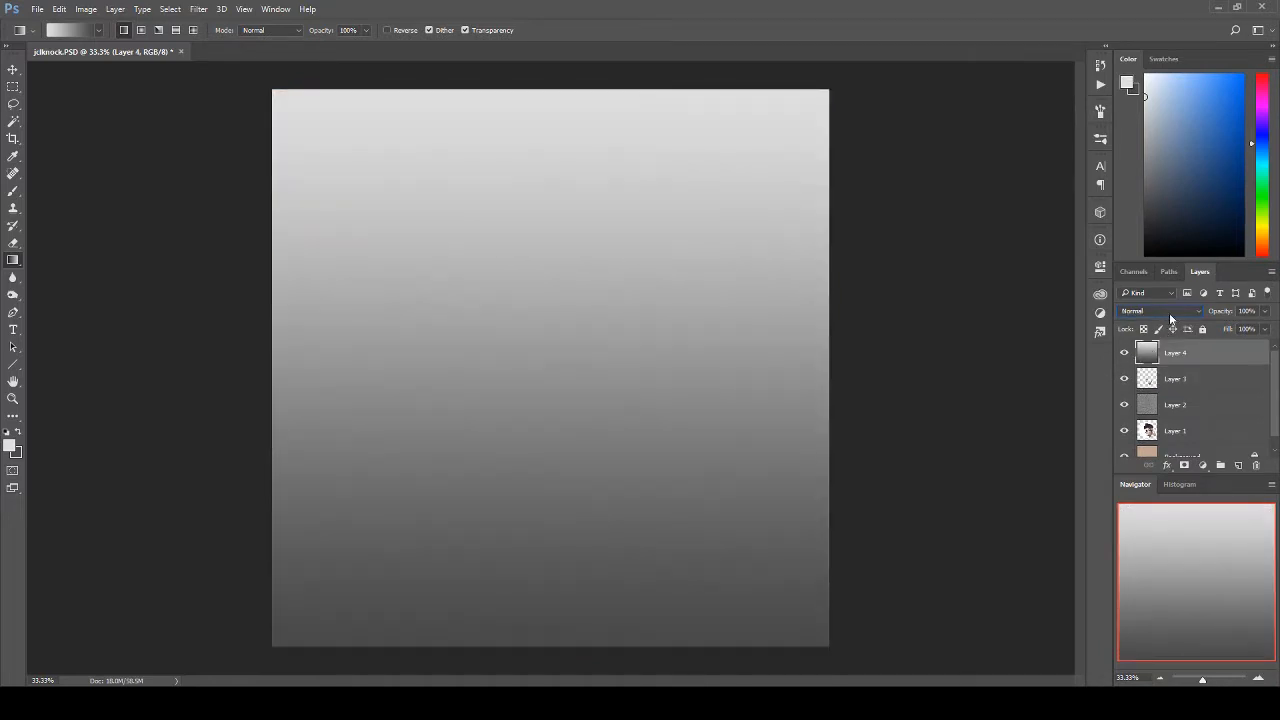
pyautogui.click(1169, 311)
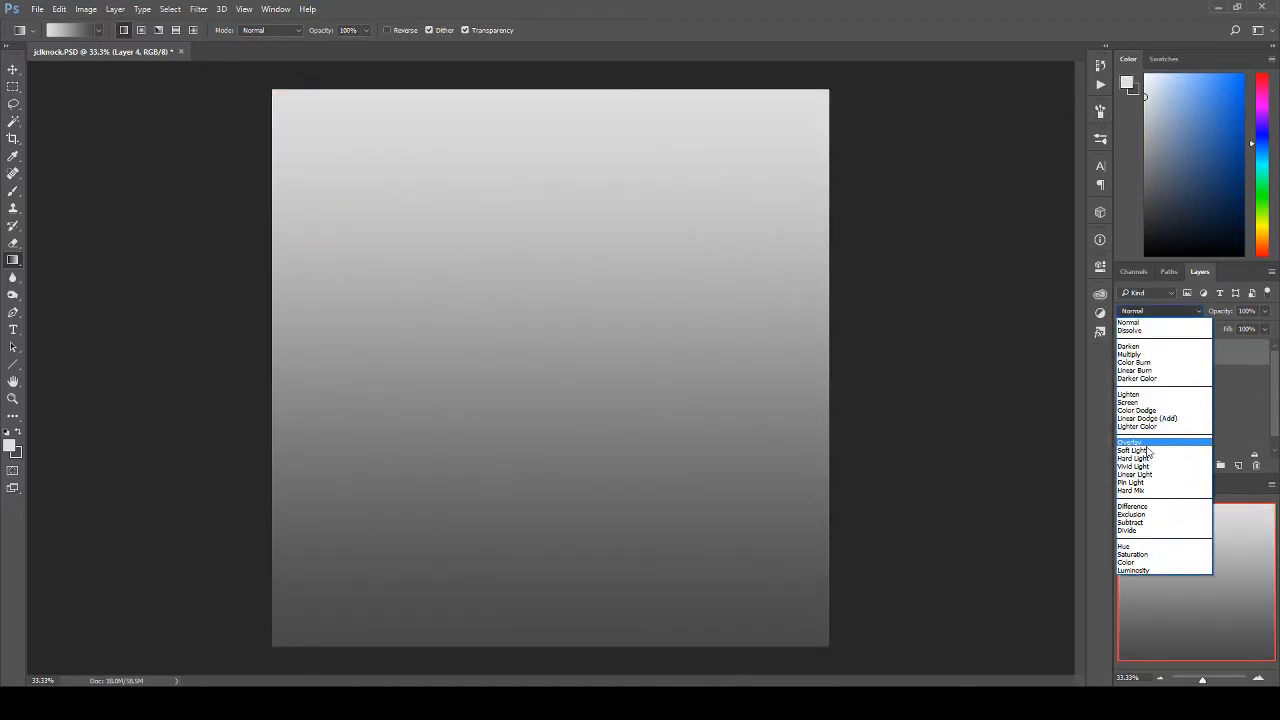
pyautogui.click(1148, 443)
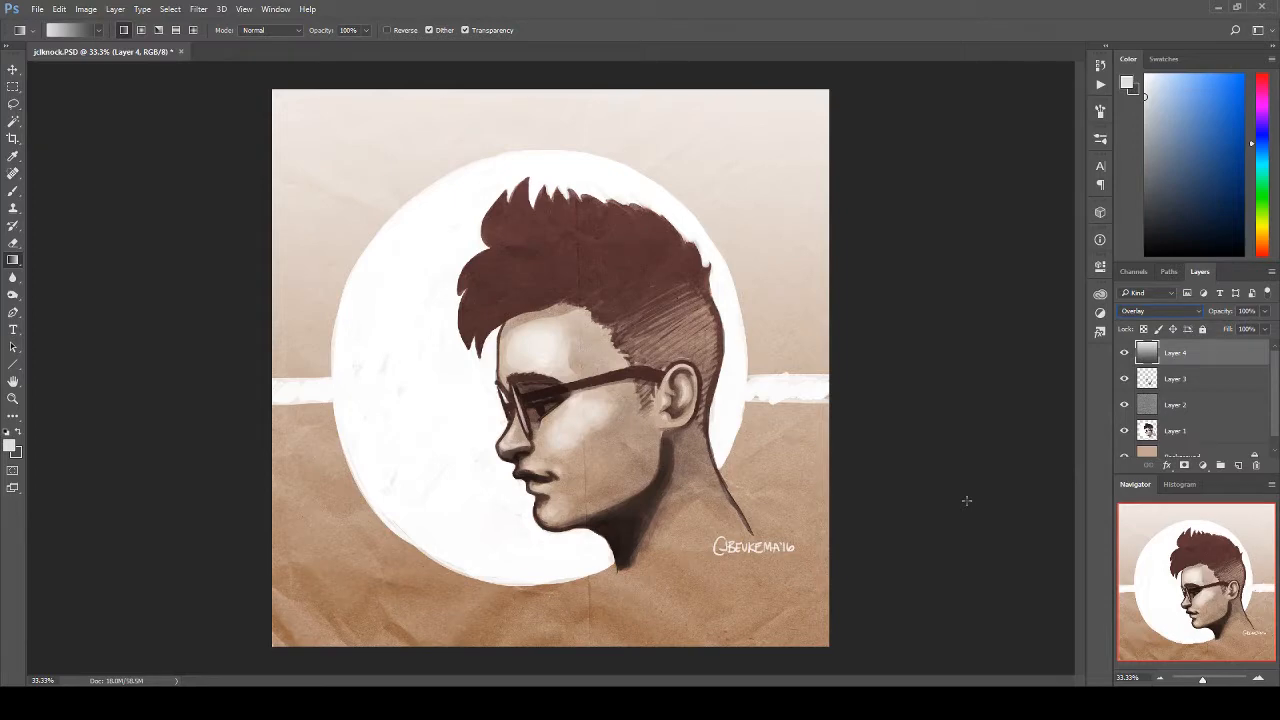